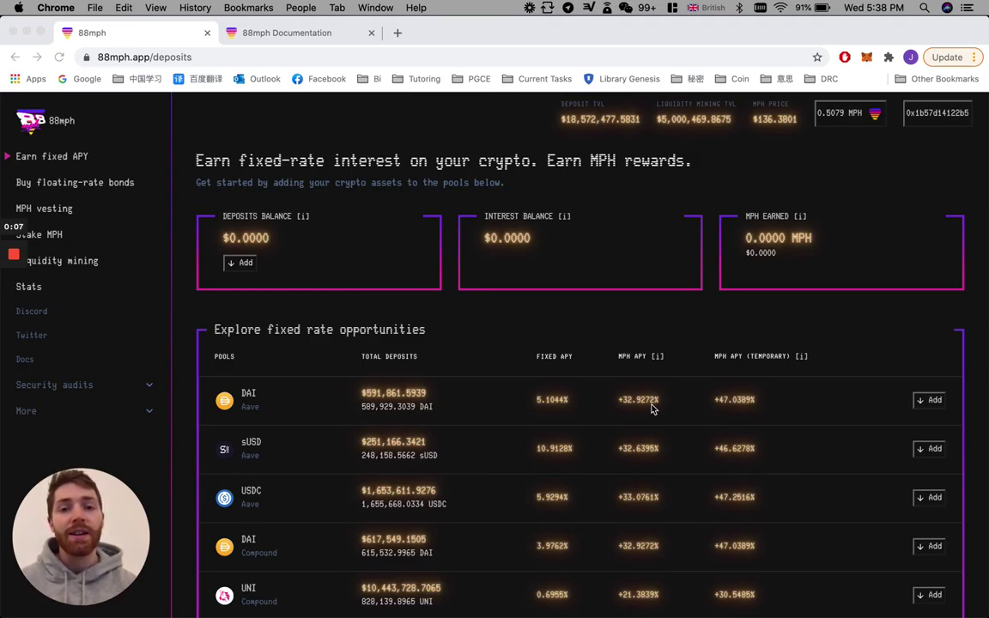
Step: Examine the DAI pool that uses Aave in the list of fixed rate opportunities
click(244, 405)
drag(244, 405, 272, 415)
click(271, 416)
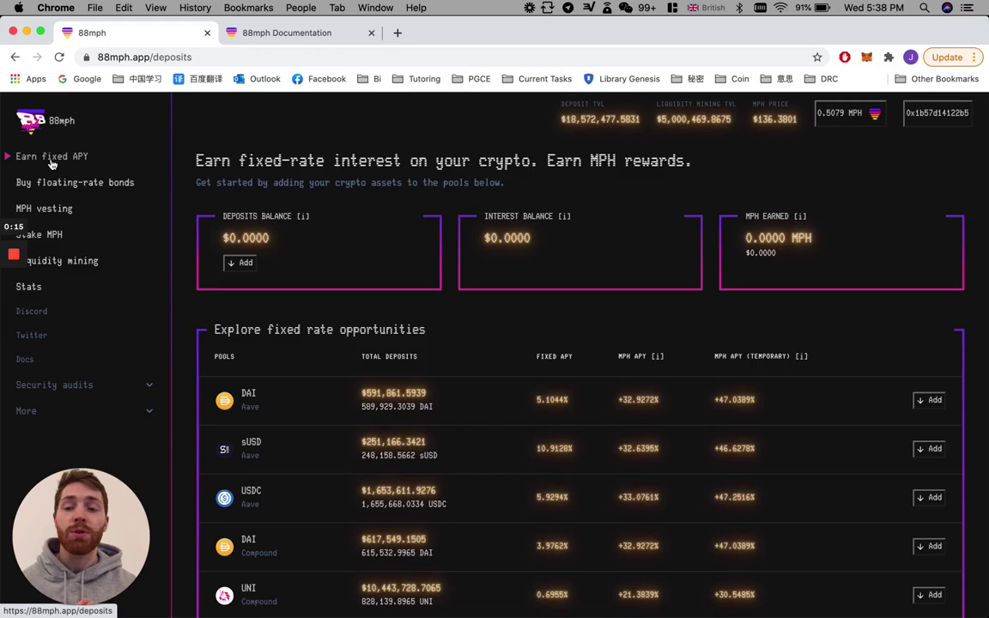
drag(242, 391, 287, 419)
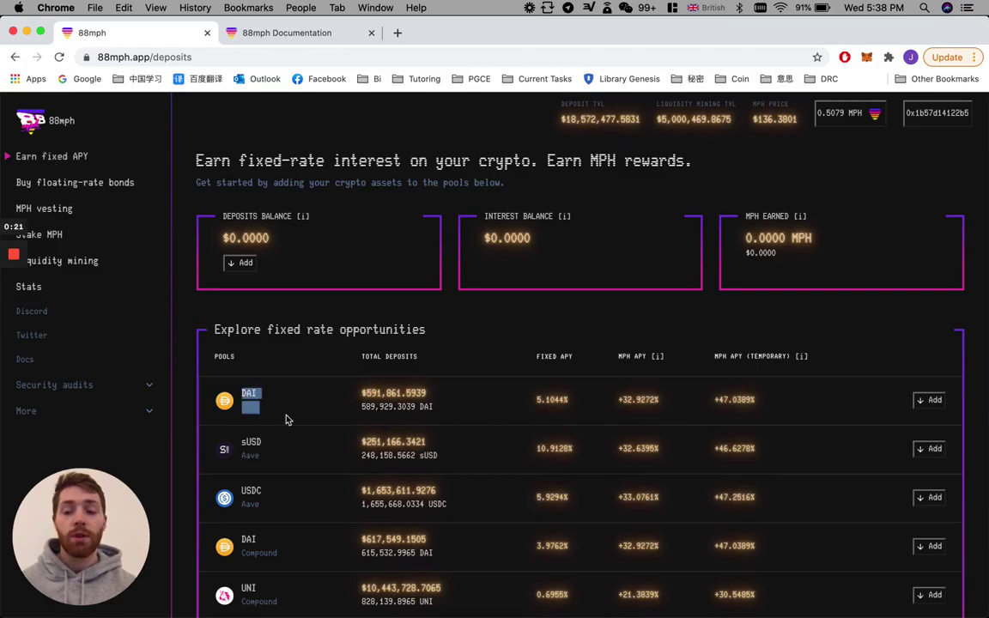
click(288, 419)
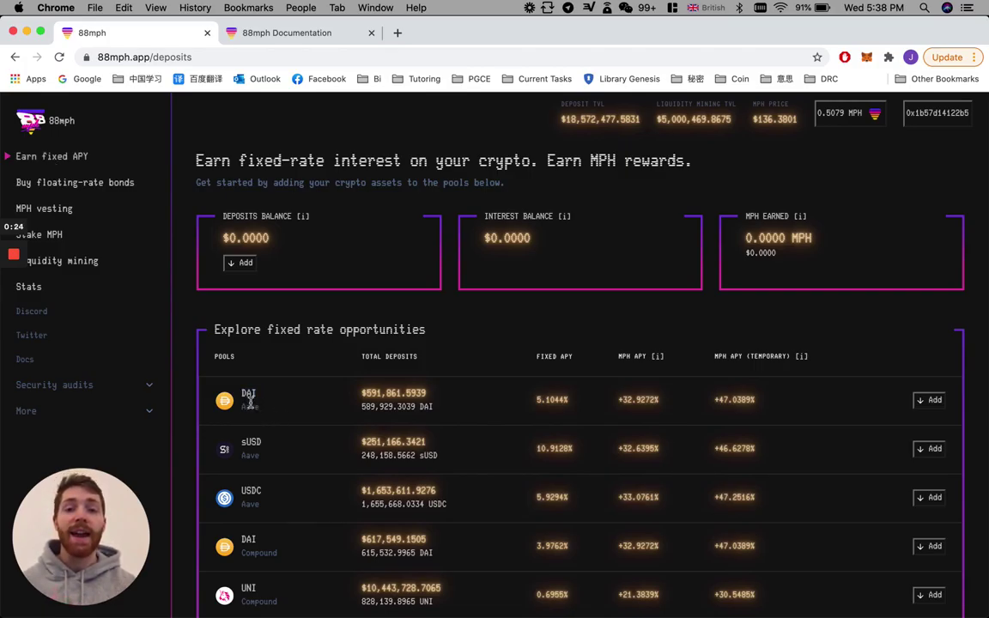
double_click(254, 409)
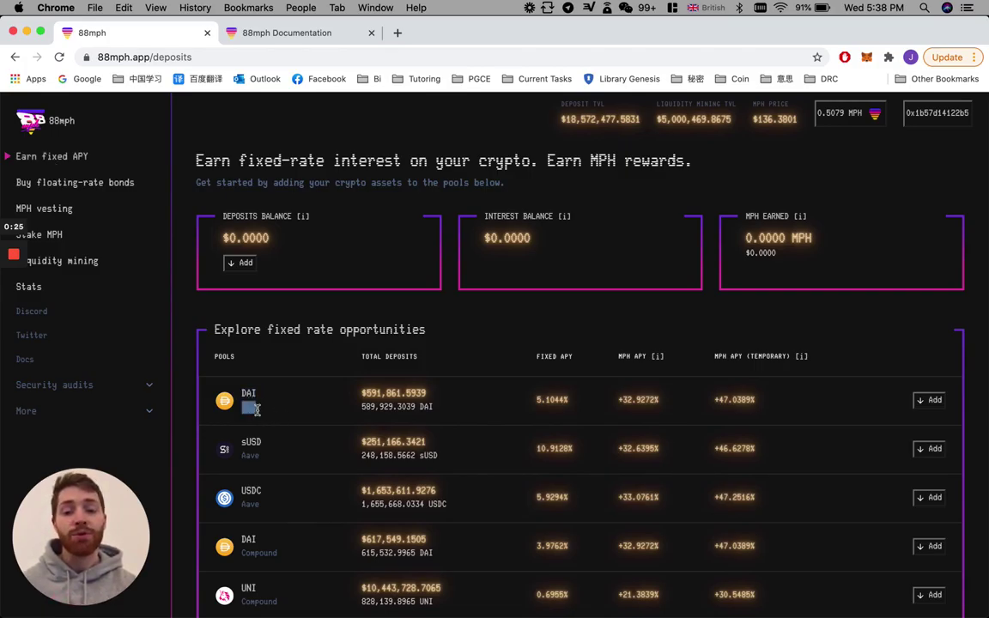
Step: Compare the DAI (Aave) pool's fixed APY with DAI's deposit APY on the Aave markets page, and return to the 88mph deposits
double_click(552, 400)
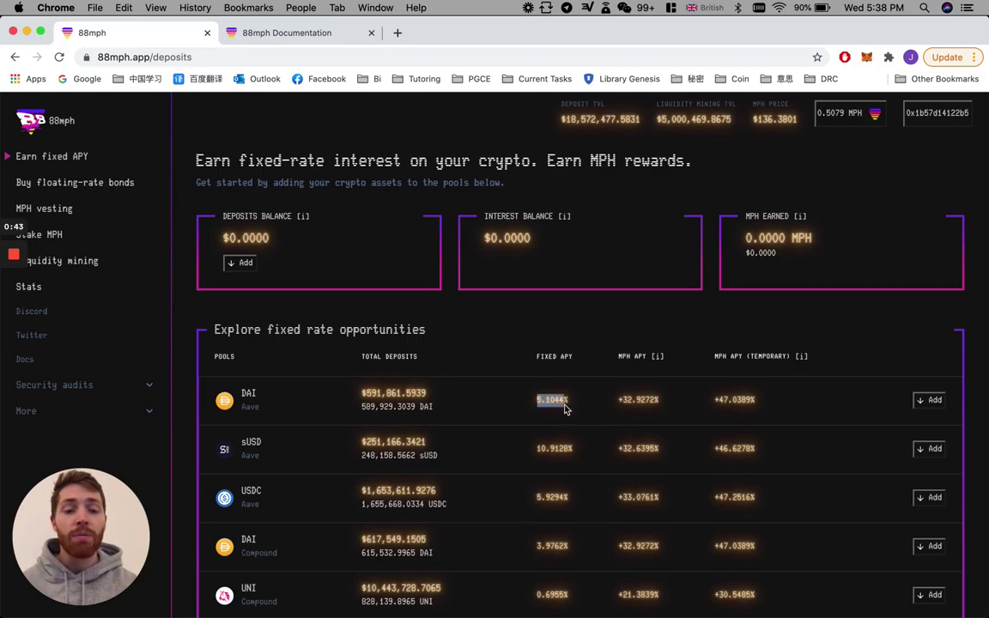
click(586, 408)
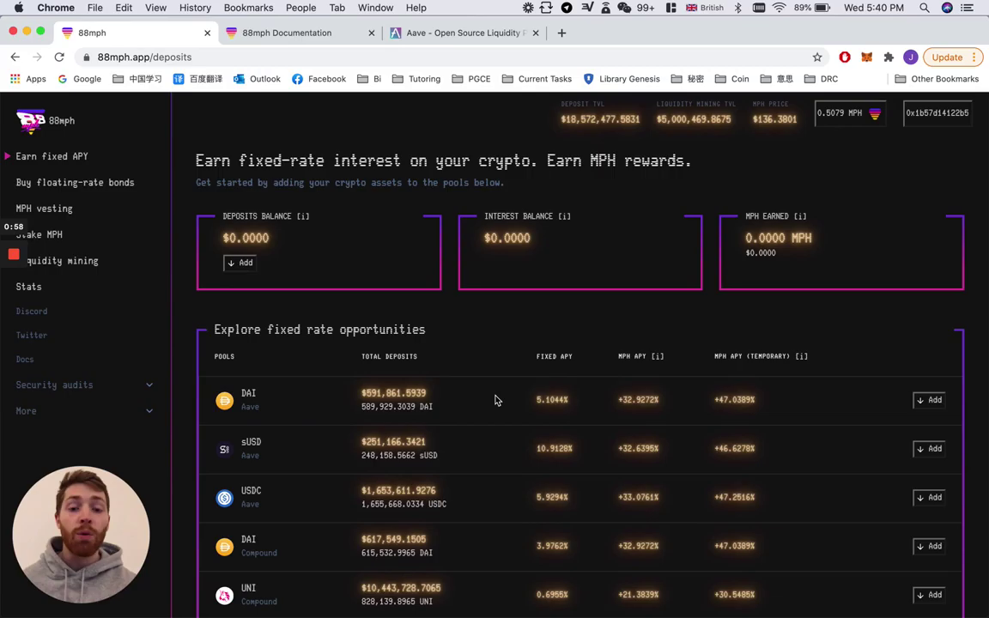
drag(537, 402, 546, 404)
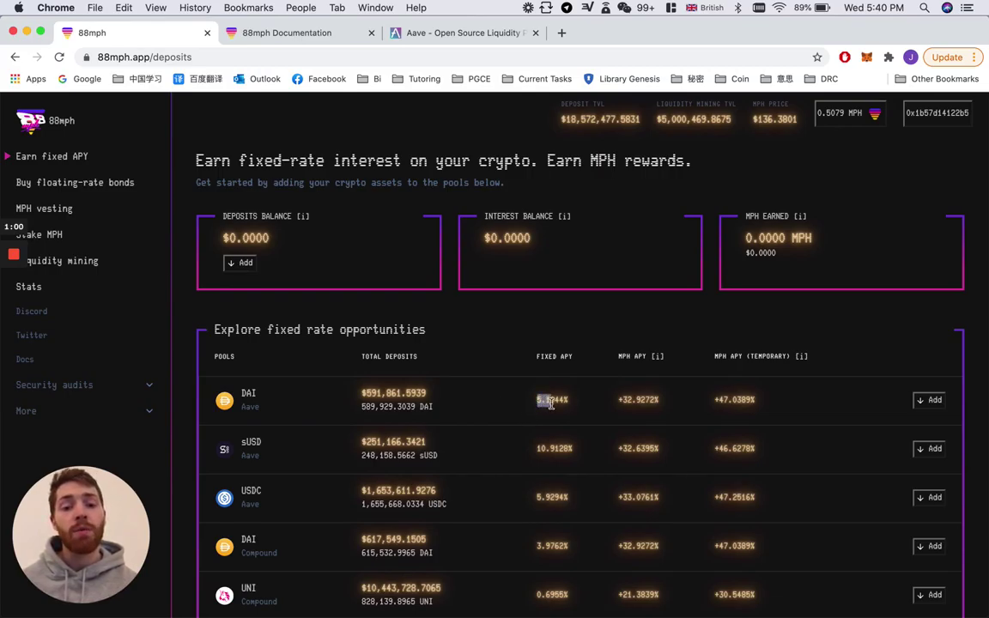
click(526, 408)
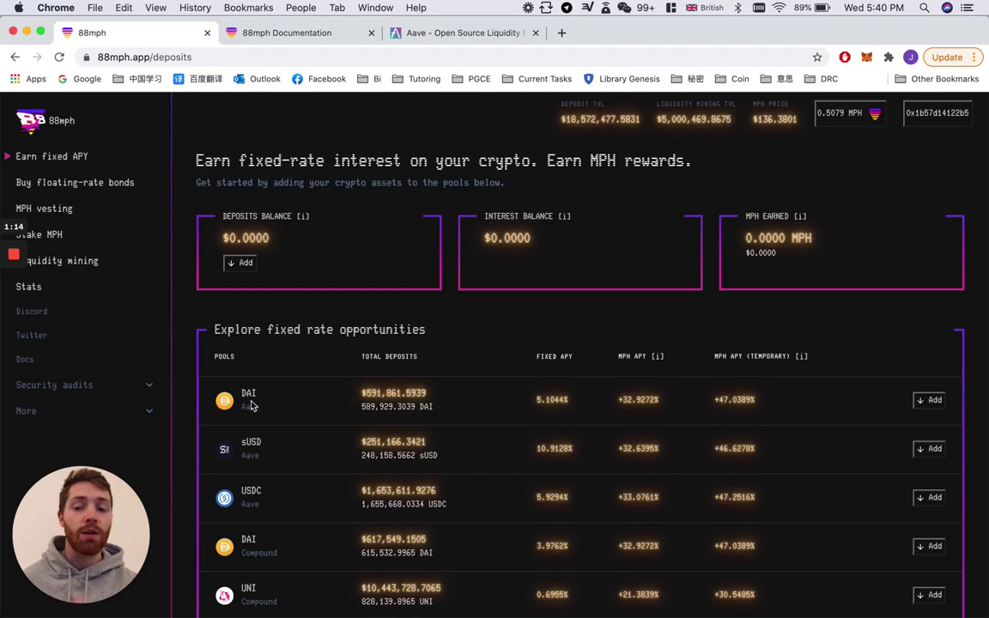
click(428, 38)
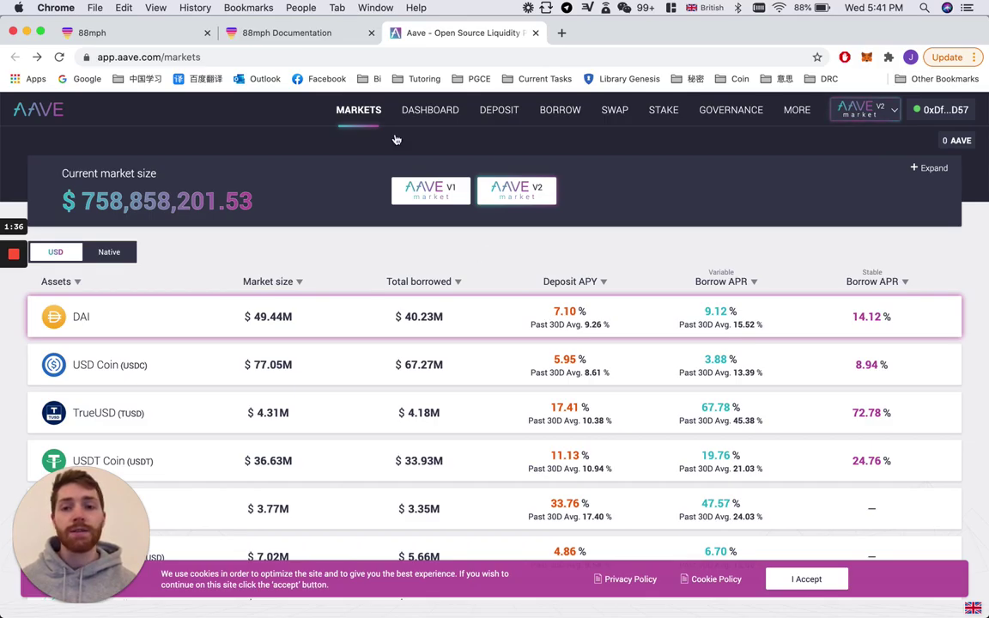
click(129, 35)
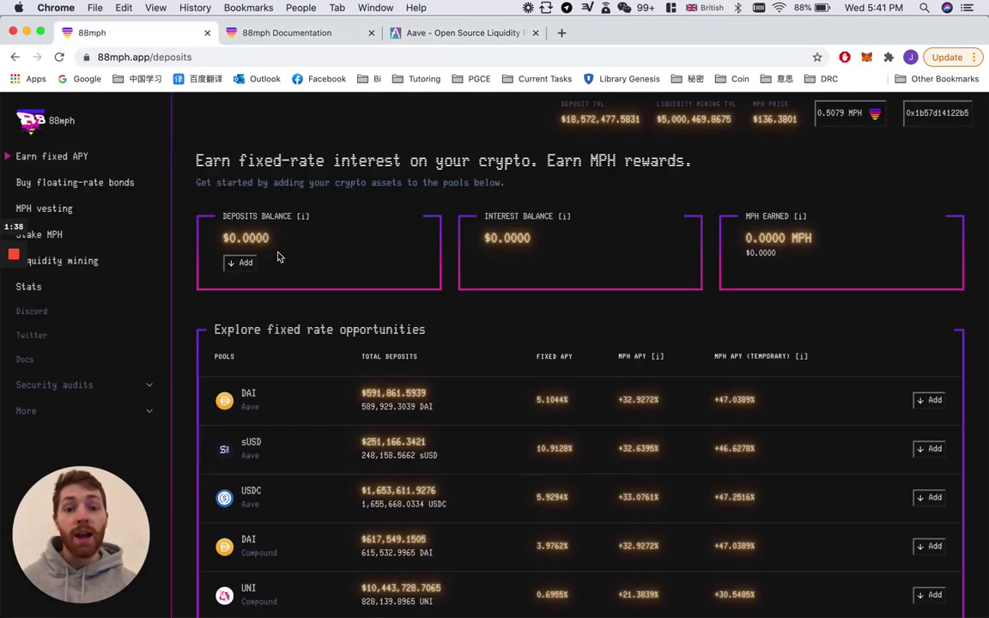
Step: Examine the MPH APY and temporary MPH APY columns alongside the DAI (Aave) pool's fixed APY
scroll(383, 326, down, 1)
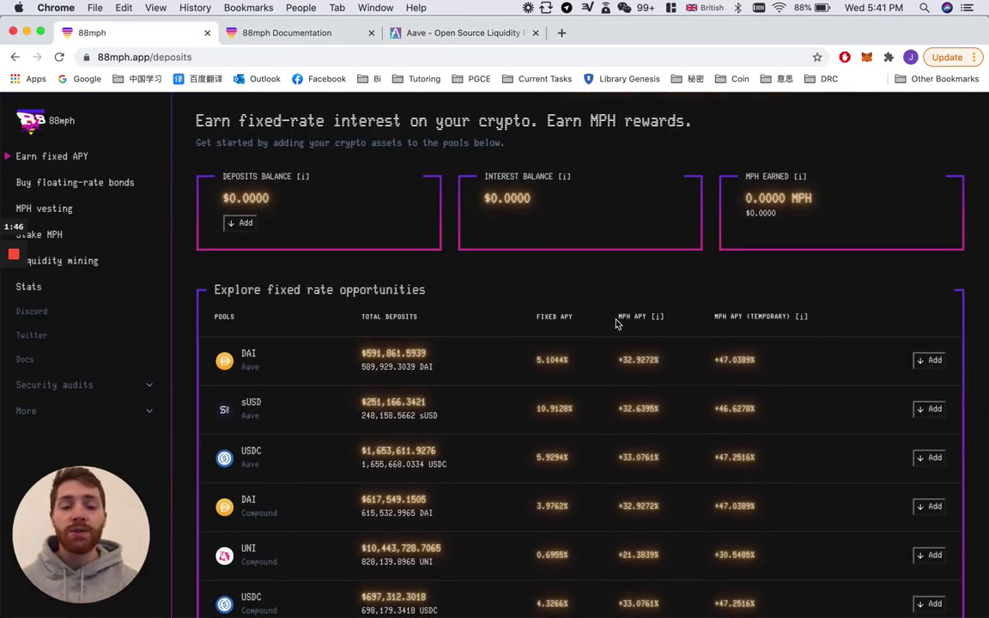
drag(619, 320, 644, 324)
drag(713, 316, 753, 319)
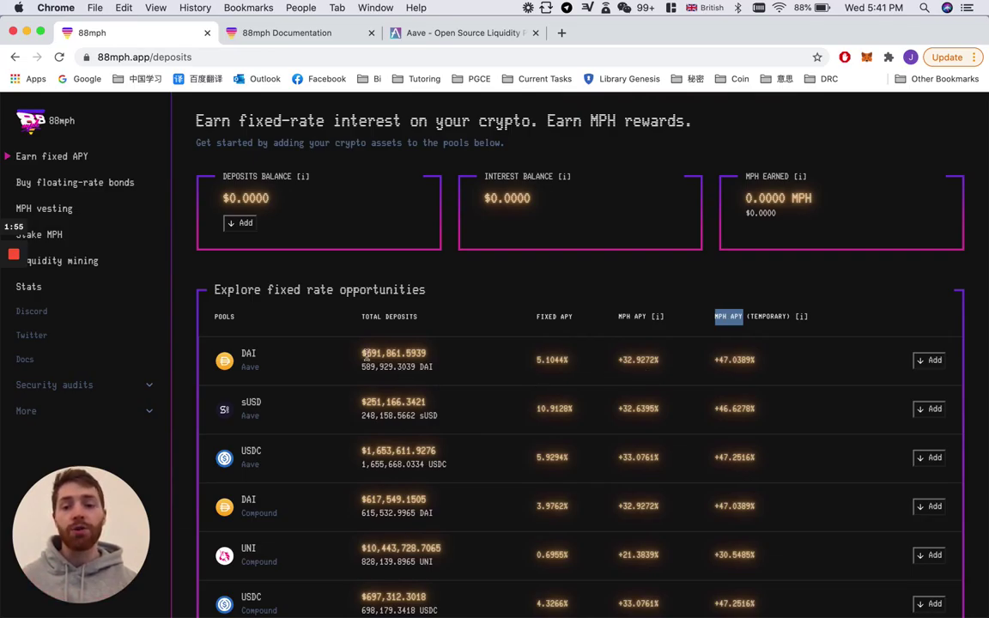
click(568, 371)
drag(569, 371, 536, 369)
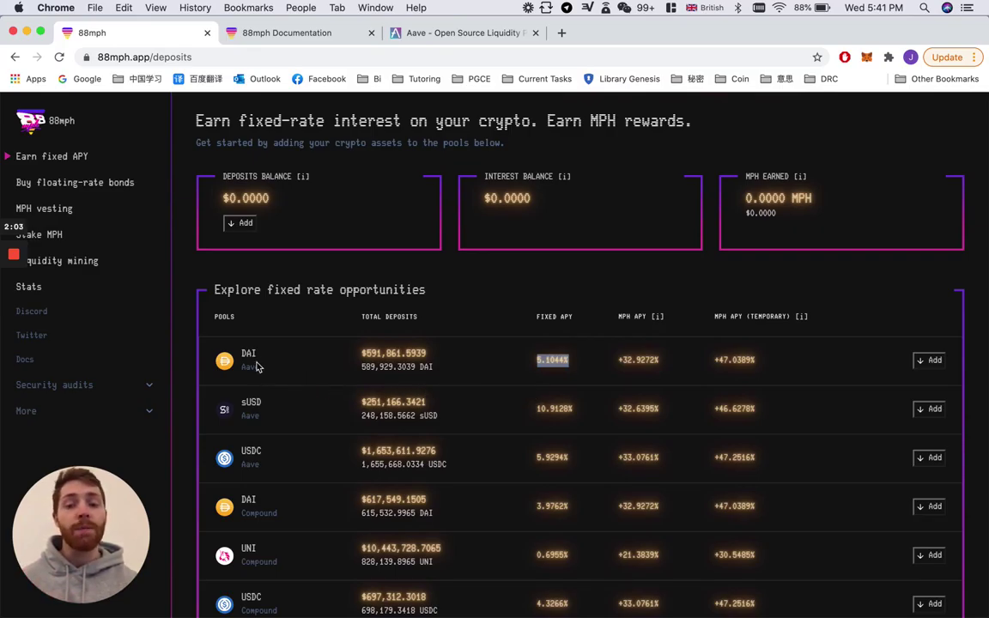
click(629, 371)
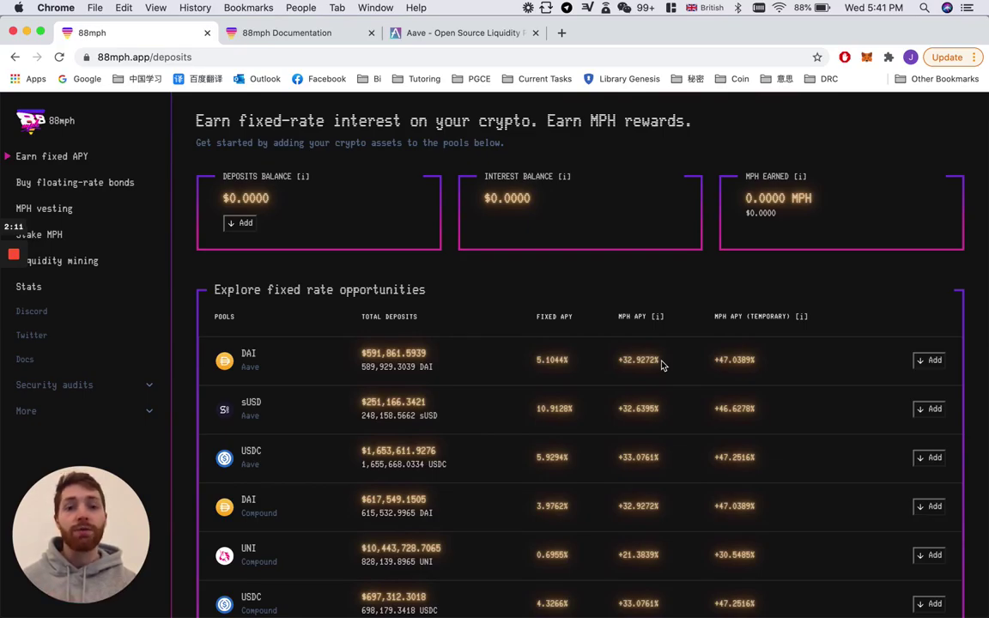
Step: Start a deposit into the DAI (Aave) pool and set the deposit amount to 100 DAI
click(928, 361)
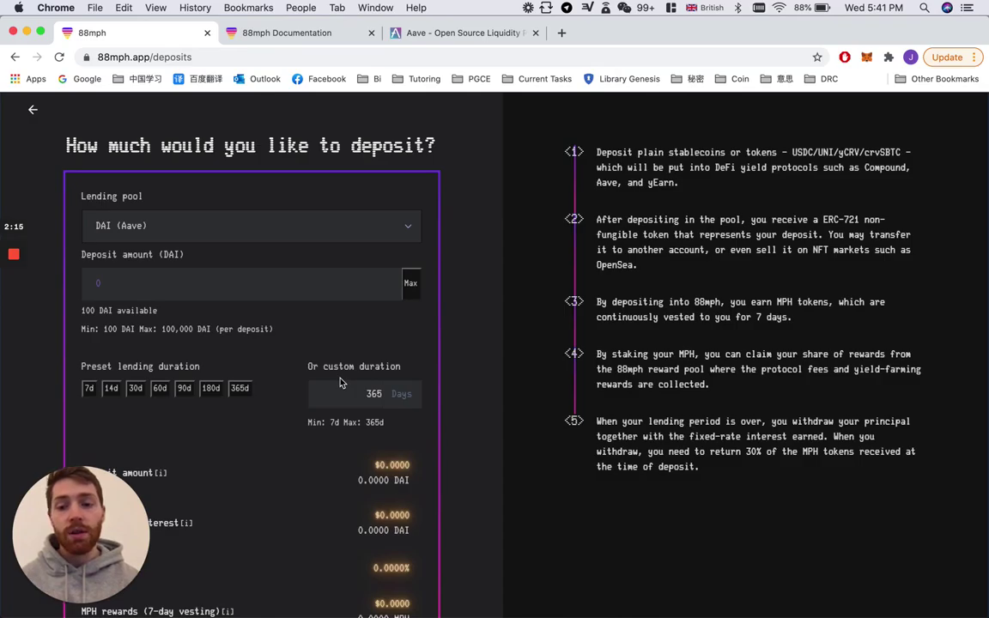
scroll(144, 276, down, 1)
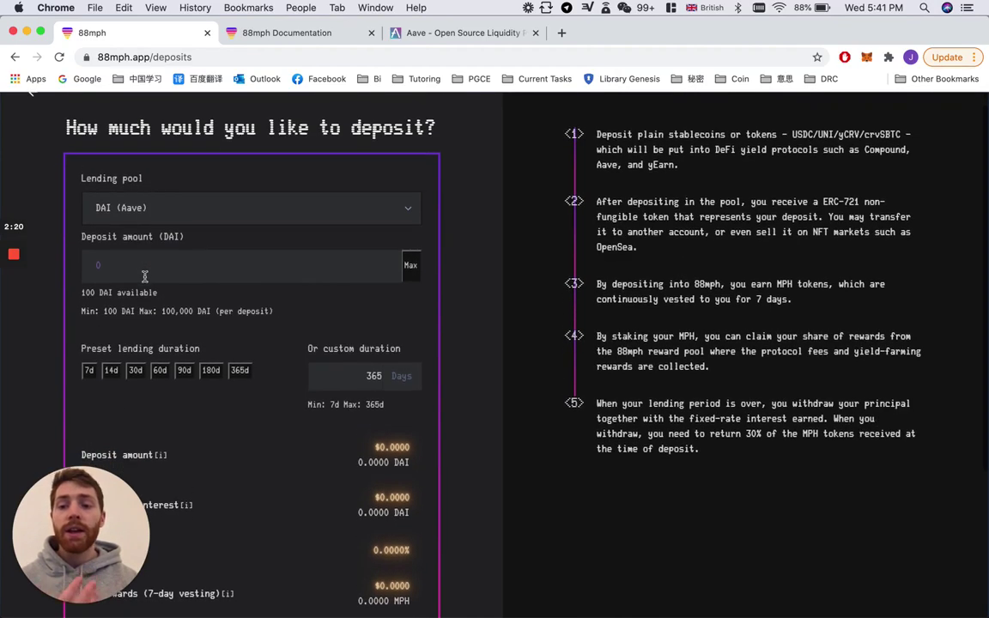
click(136, 210)
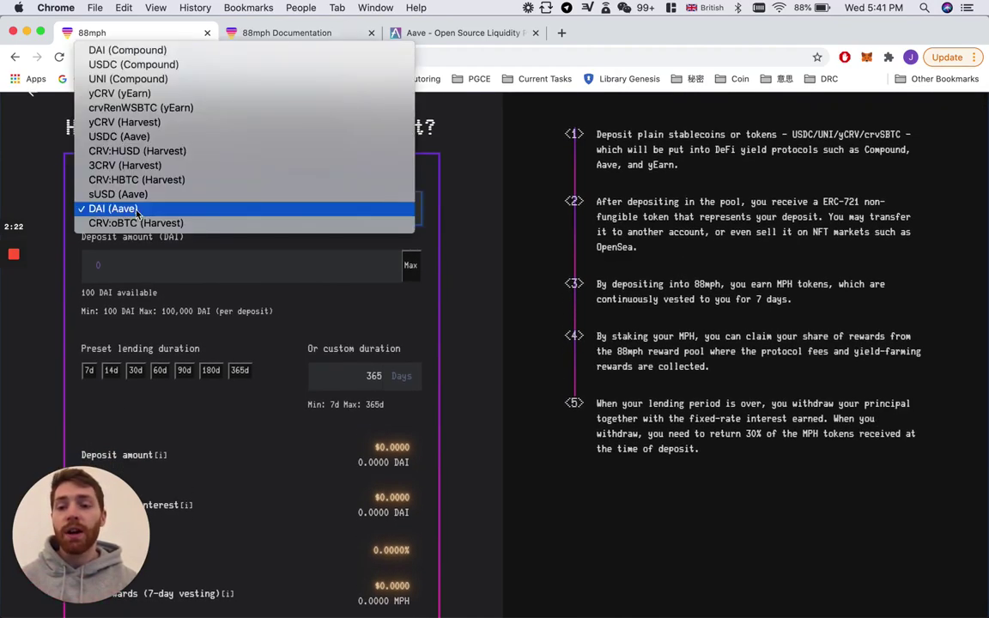
click(136, 210)
click(142, 265)
text(100)
scroll(365, 396, down, 3)
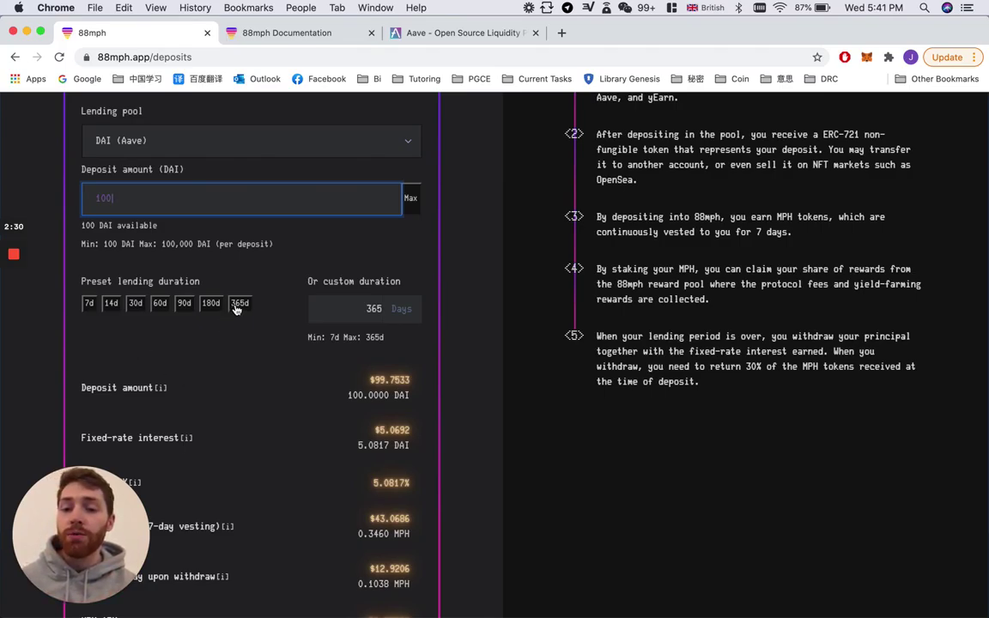
Step: Preview the estimated returns for 7-day and 60-day lending durations, checking the fixed APY
click(96, 305)
scroll(161, 376, down, 2)
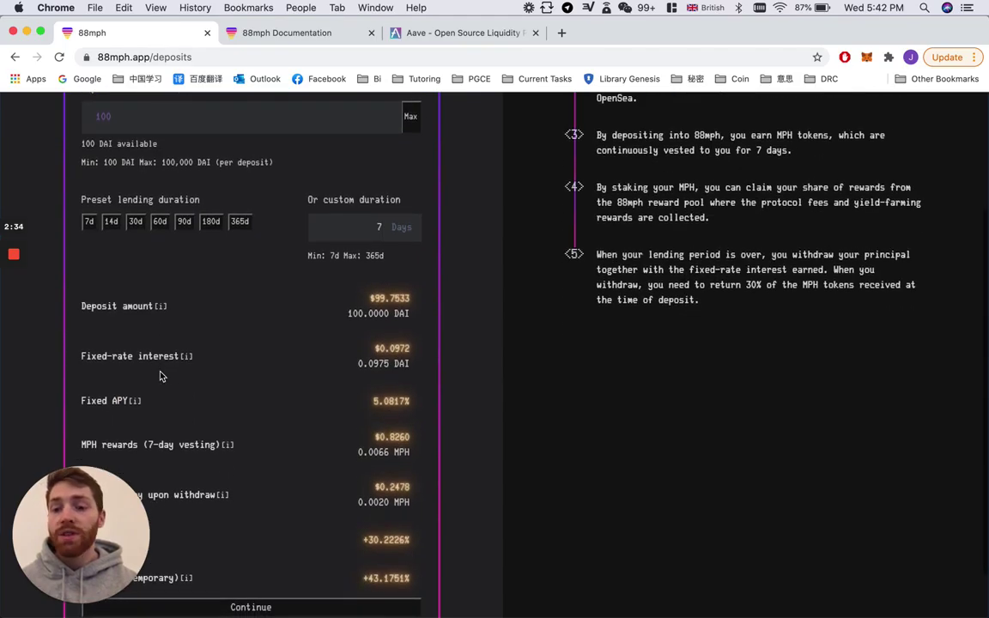
scroll(159, 376, down, 1)
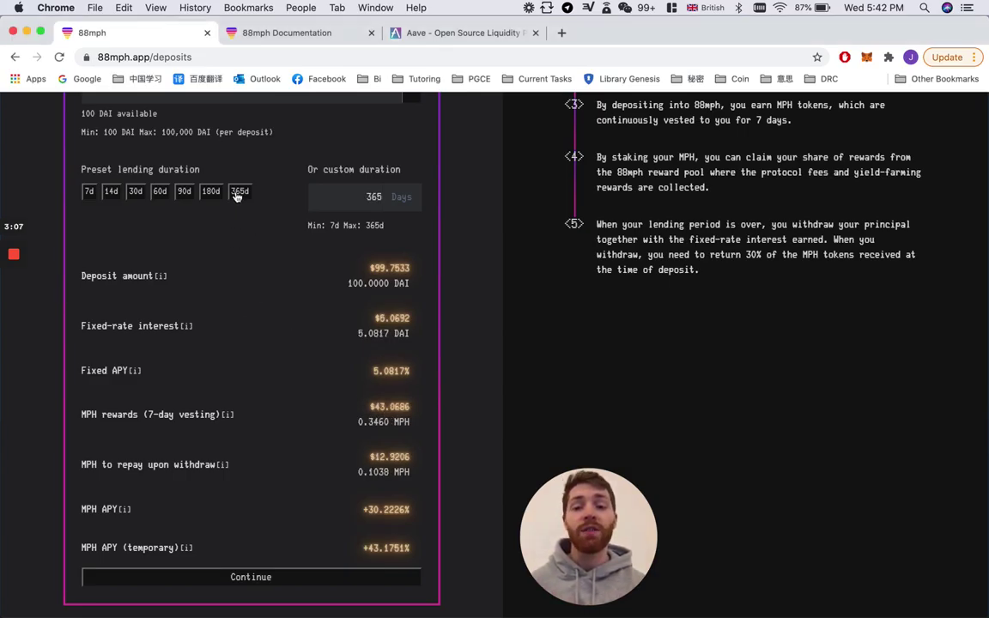
click(160, 194)
click(90, 194)
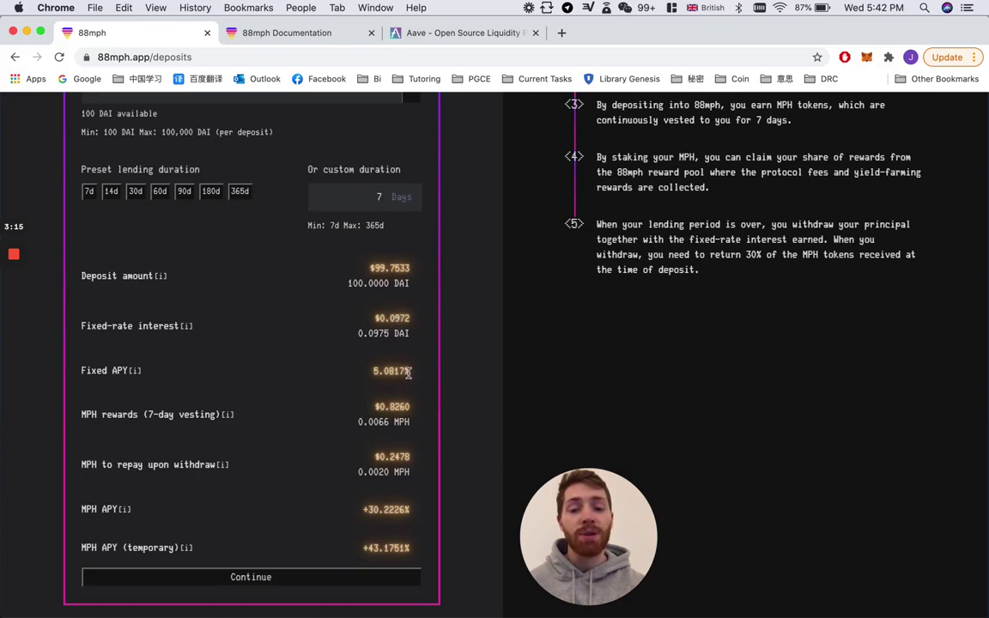
drag(409, 372, 368, 376)
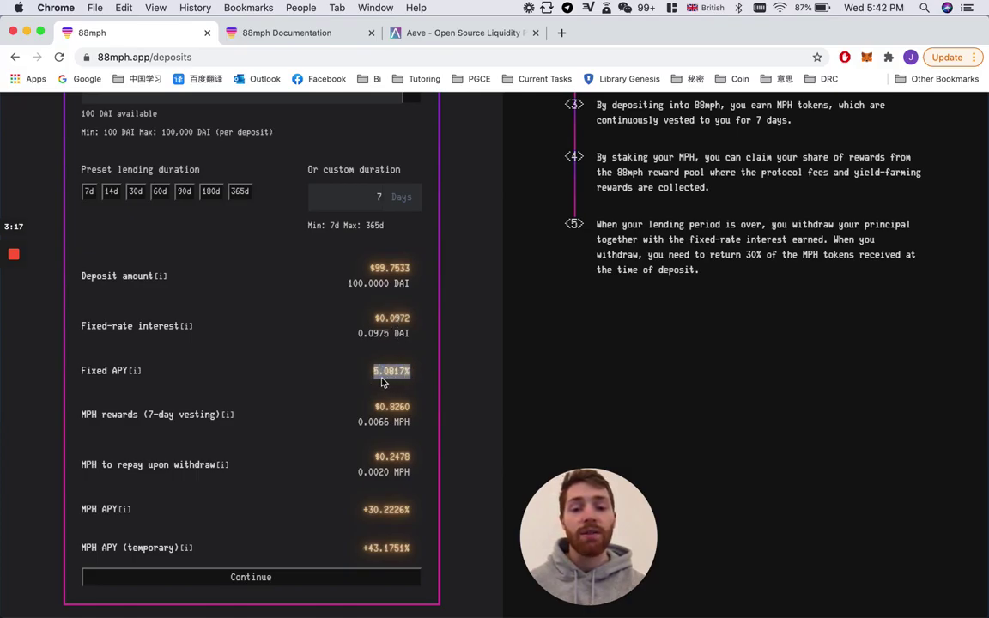
Step: Compare the MPH rewards and MPH APY estimates between the 365-day and 7-day lending durations
click(239, 191)
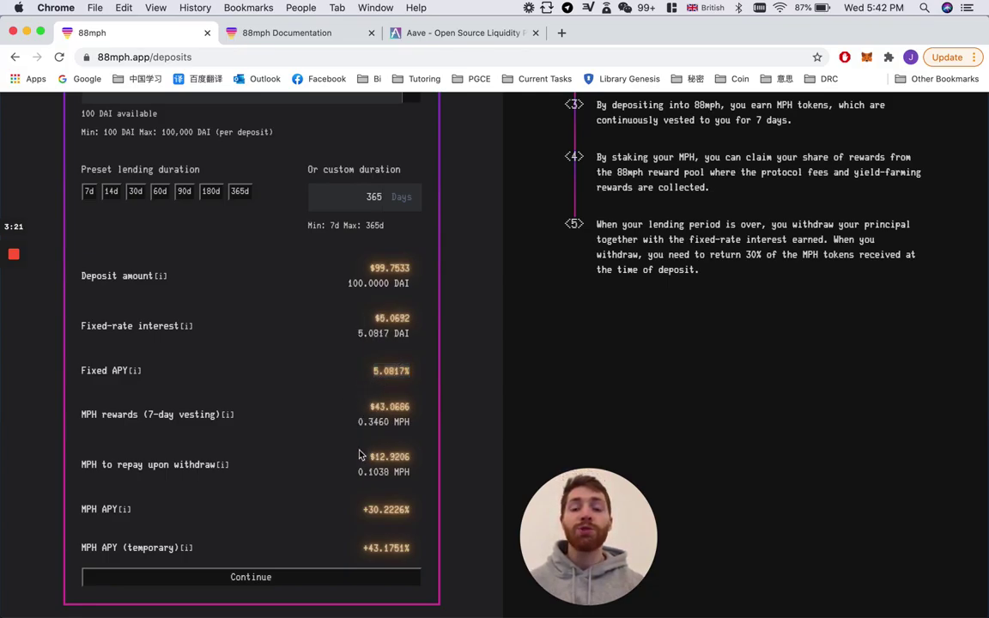
drag(363, 508, 351, 556)
click(347, 549)
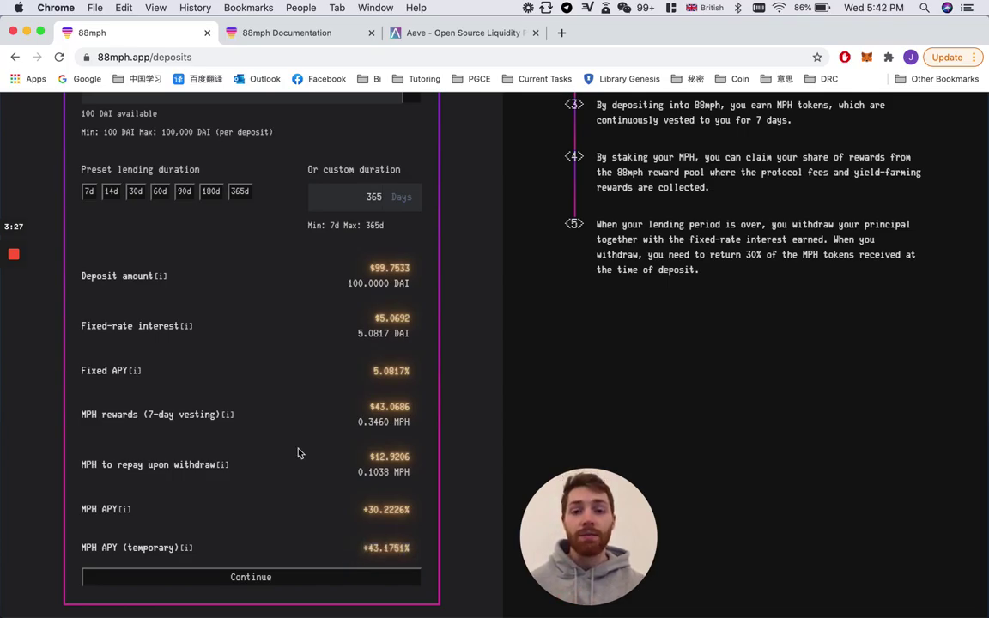
click(90, 193)
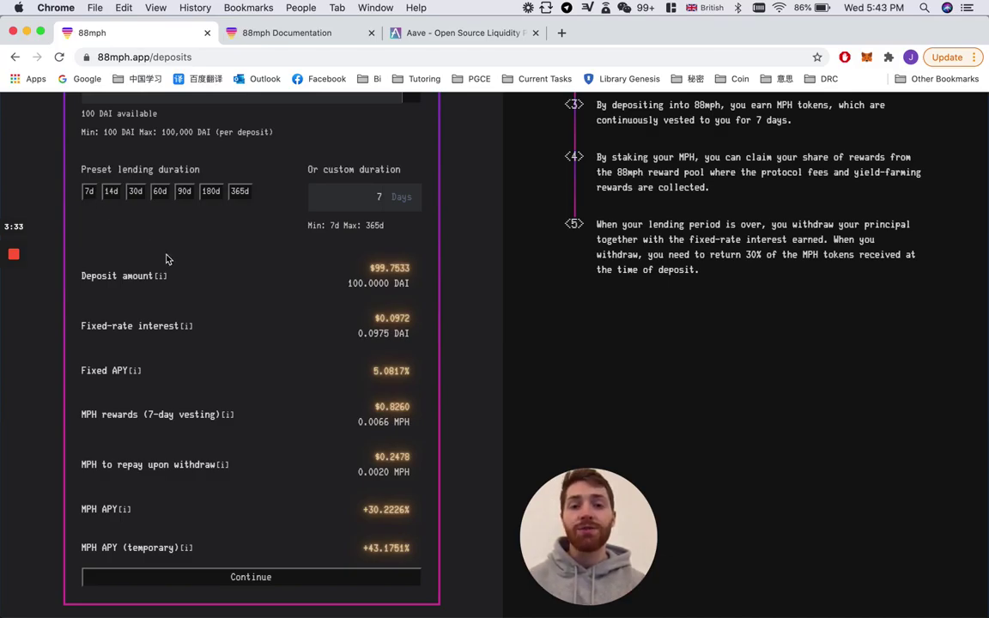
click(240, 191)
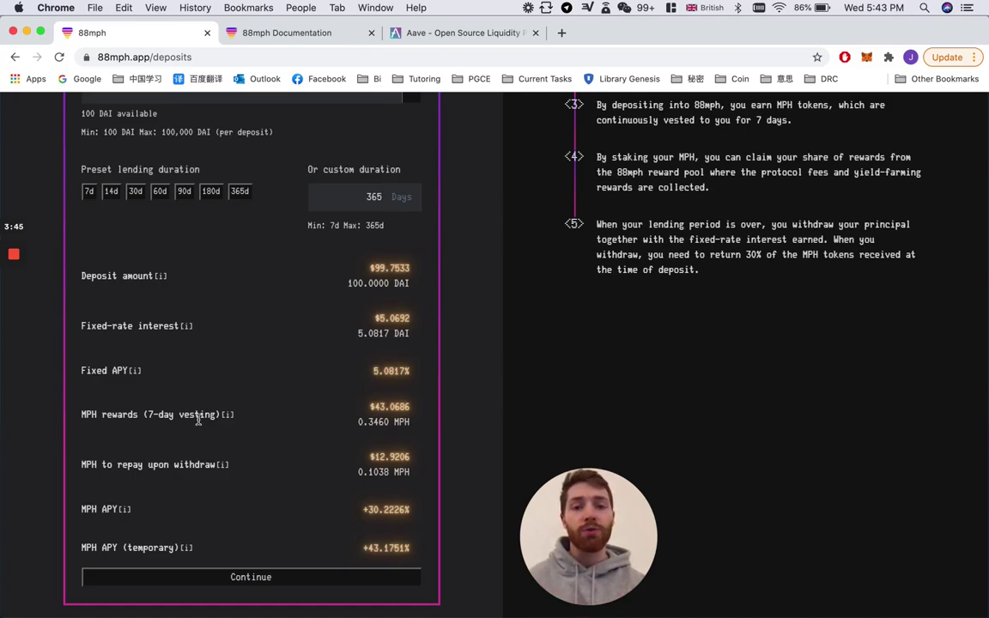
Step: Return to the pool overview and examine the DAI (Aave) pool's MPH APY and temporary MPH APY, including the temporary rate's explanation
scroll(198, 419, up, 5)
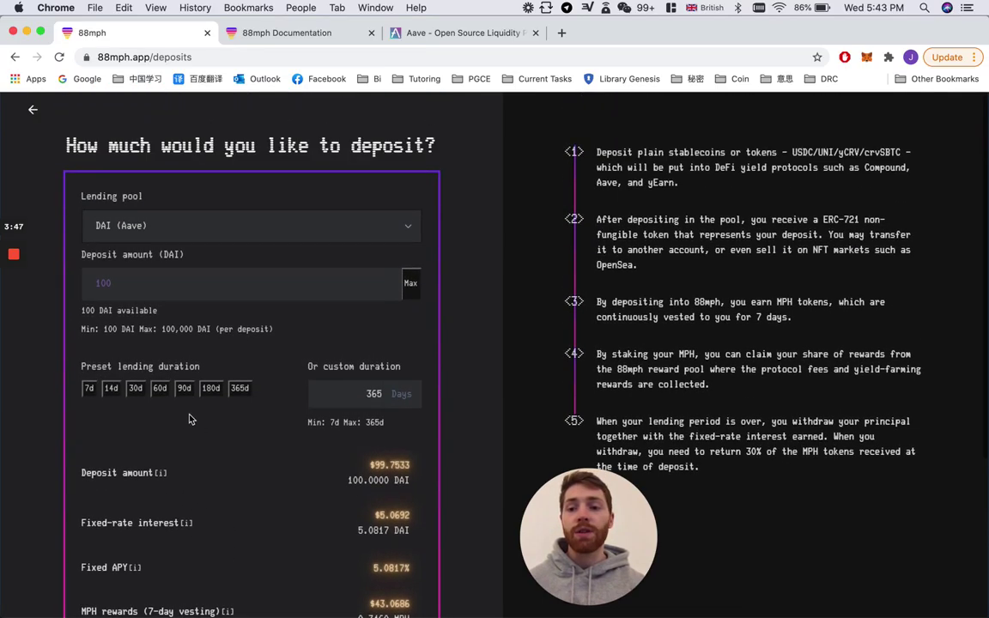
click(29, 109)
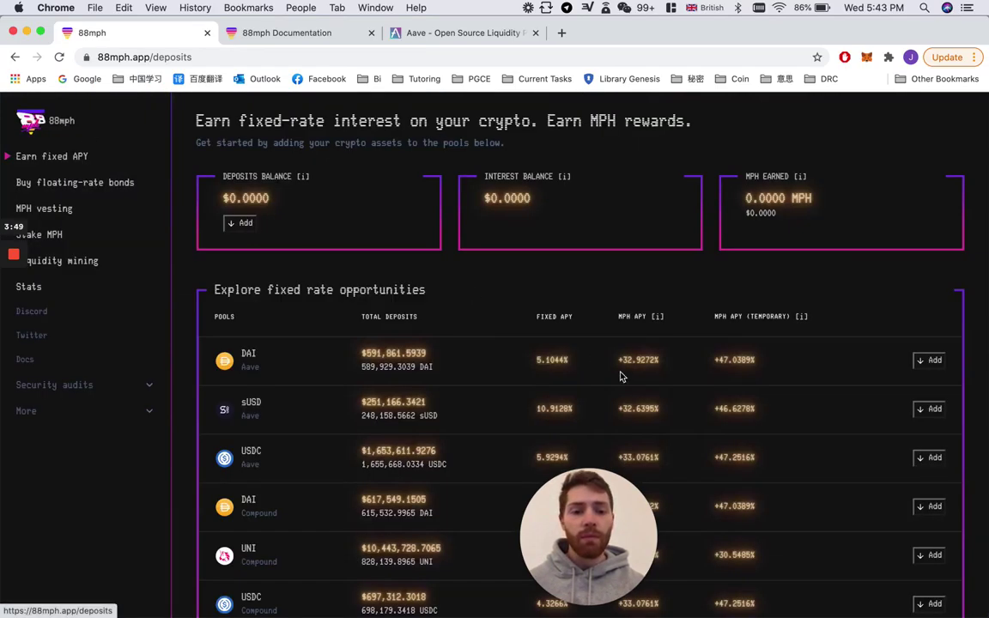
drag(715, 365, 768, 369)
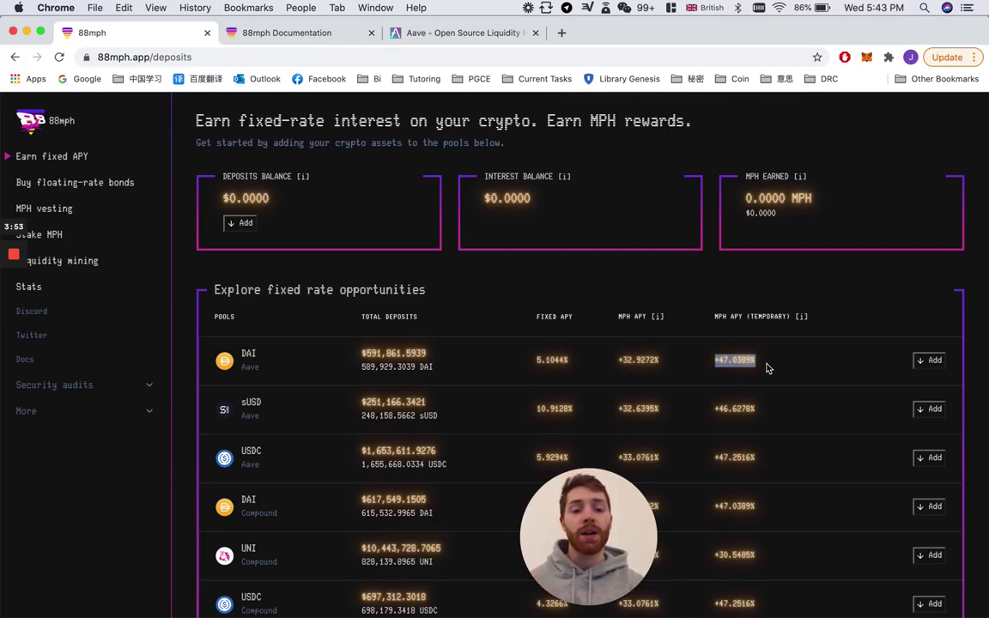
click(768, 368)
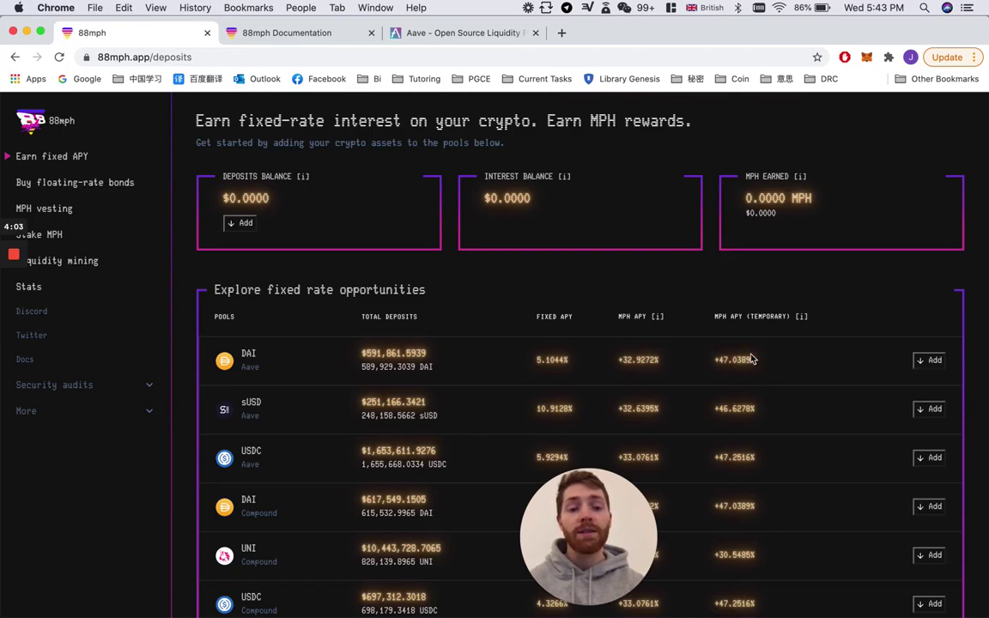
mouse_move(801, 322)
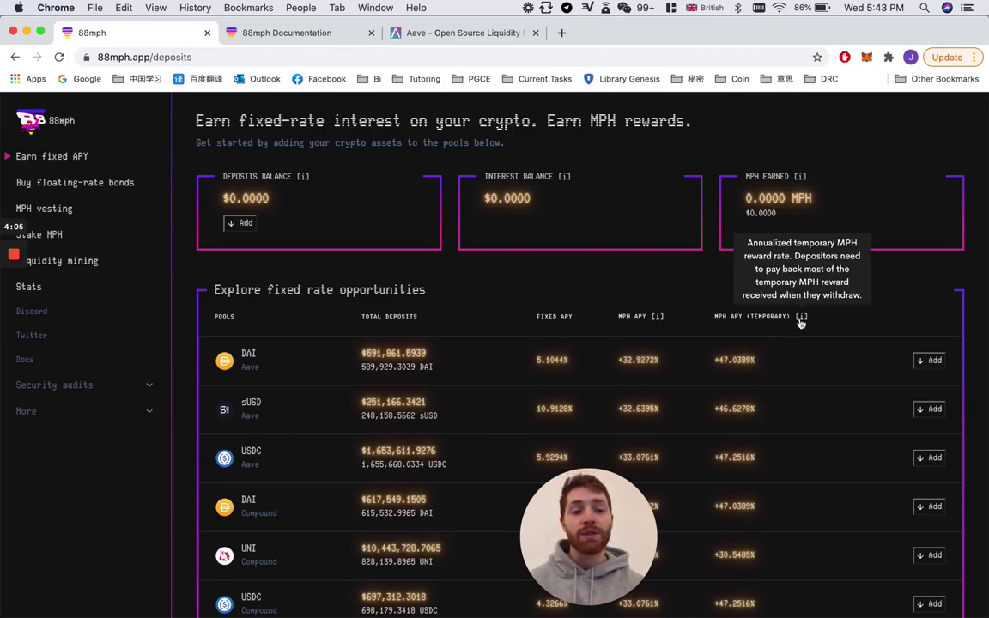
drag(617, 360, 663, 365)
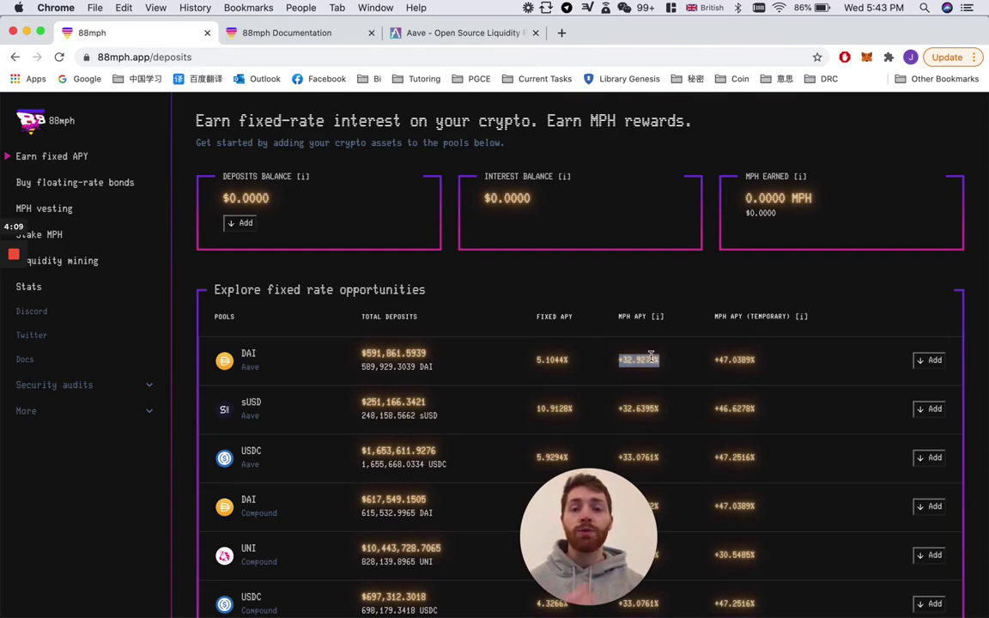
drag(714, 360, 761, 366)
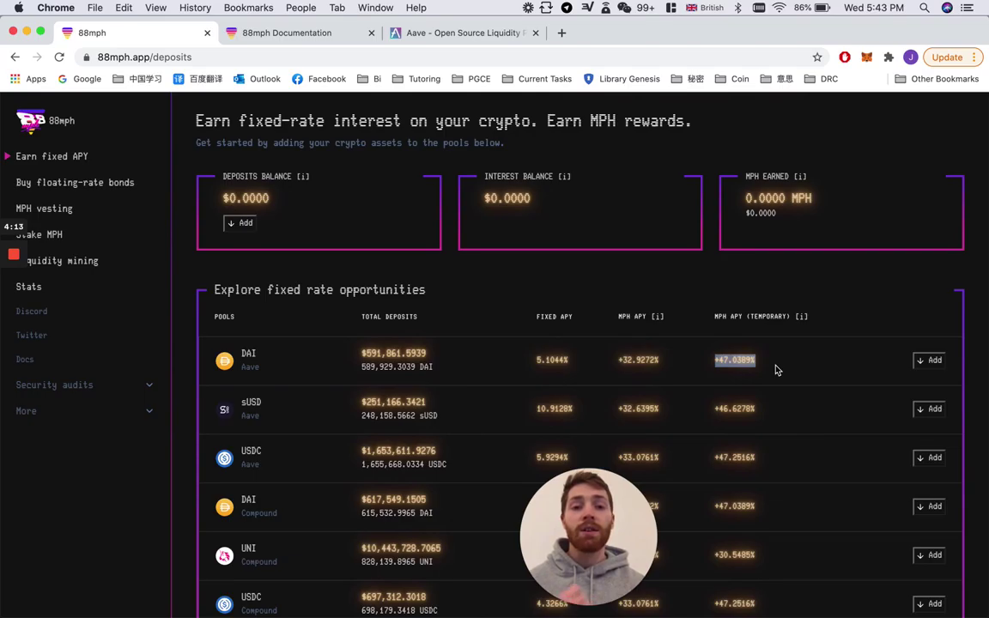
Step: Open a new deposit into the DAI (Aave) pool and set the amount to the available maximum of 100 DAI
click(930, 361)
scroll(395, 431, down, 5)
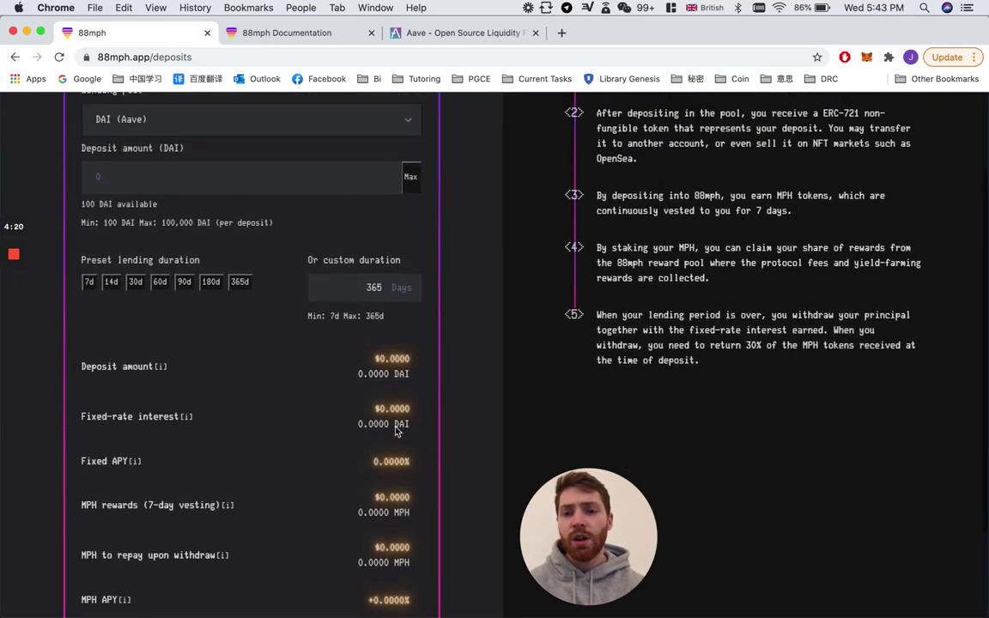
click(407, 177)
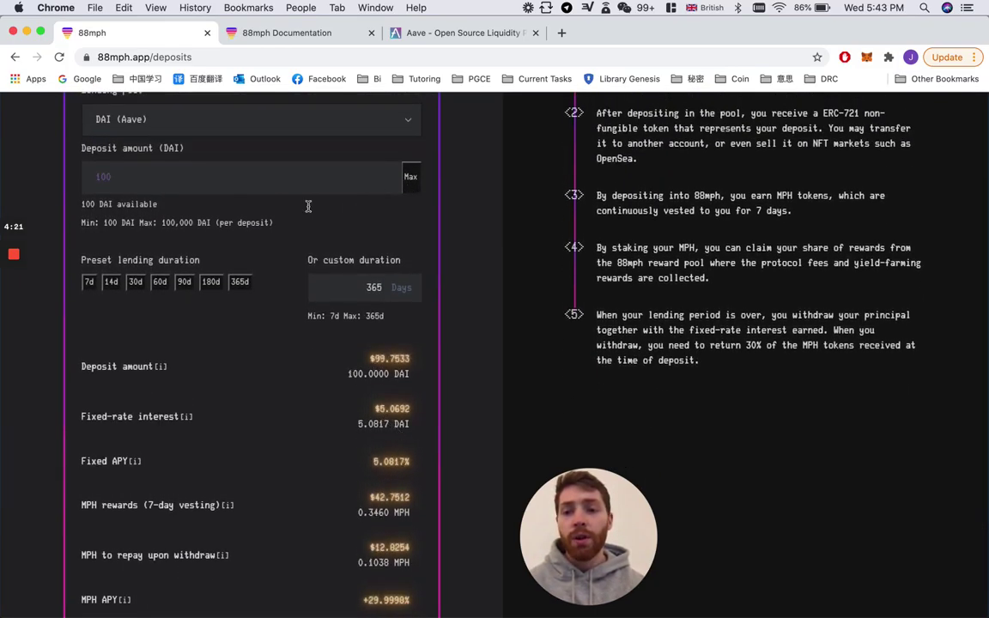
Step: Preview the 100 DAI deposit's returns for a 14-day lending duration and check the MPH rewards with 7-day vesting
click(111, 282)
scroll(229, 400, down, 3)
scroll(229, 400, down, 2)
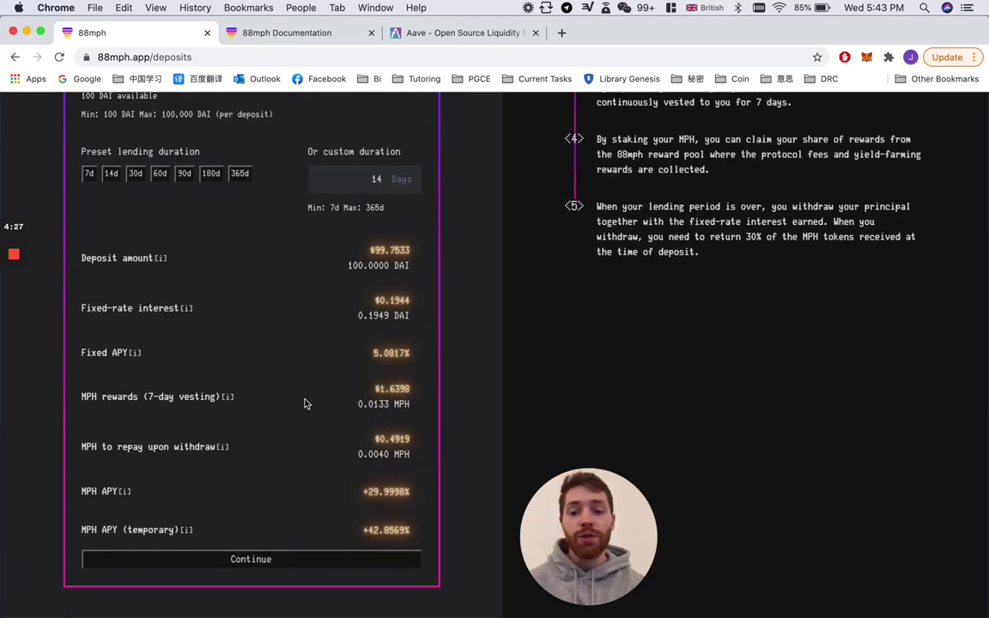
drag(143, 396, 221, 400)
click(375, 404)
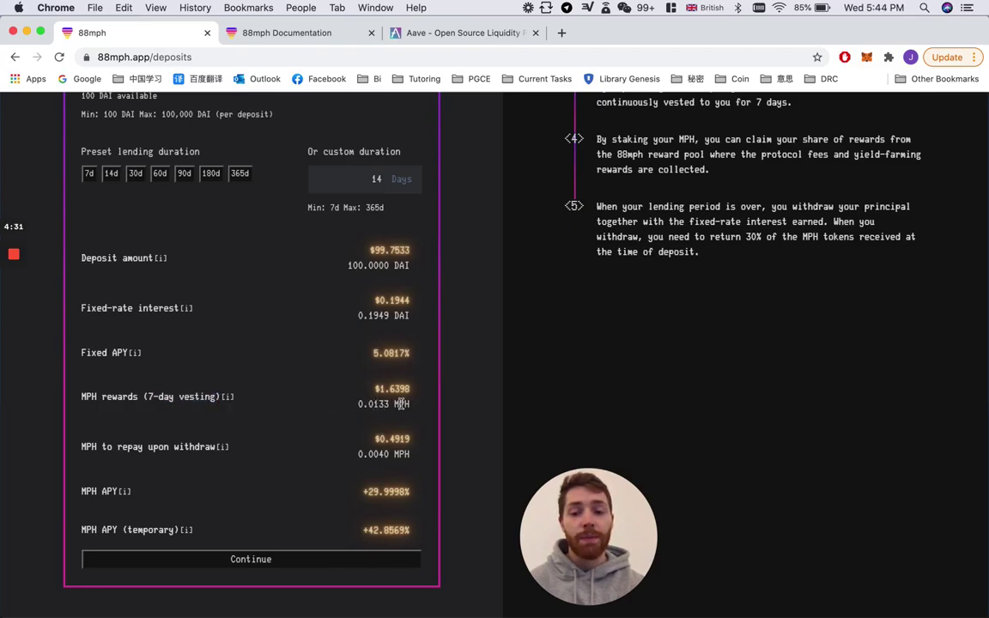
Step: Preview the returns for a 365-day lending duration, examining the MPH rewards and the MPH to repay upon withdrawal
scroll(265, 225, up, 1)
click(240, 199)
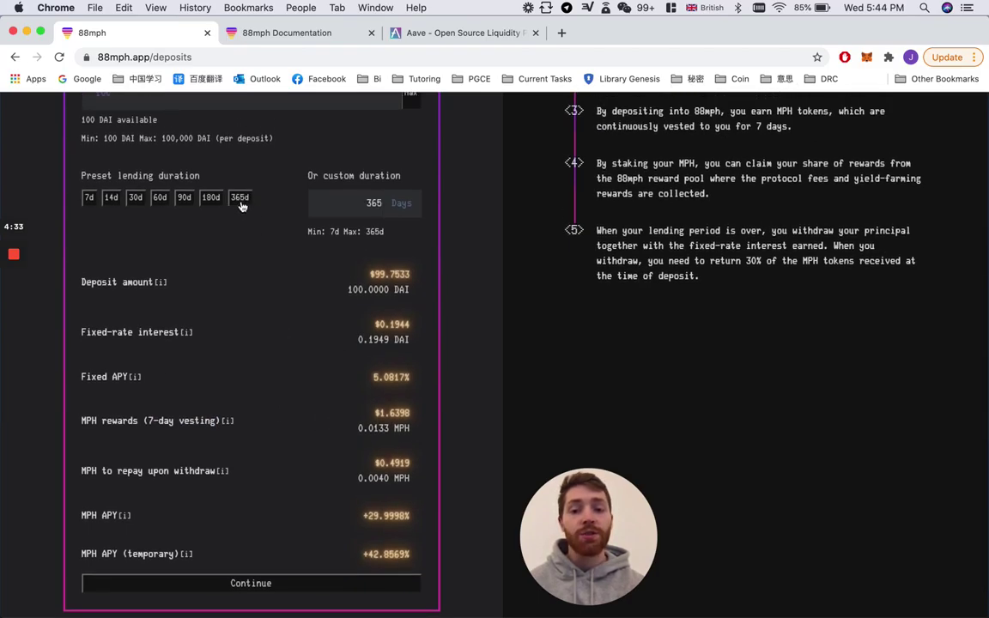
scroll(287, 347, down, 1)
drag(369, 378, 419, 382)
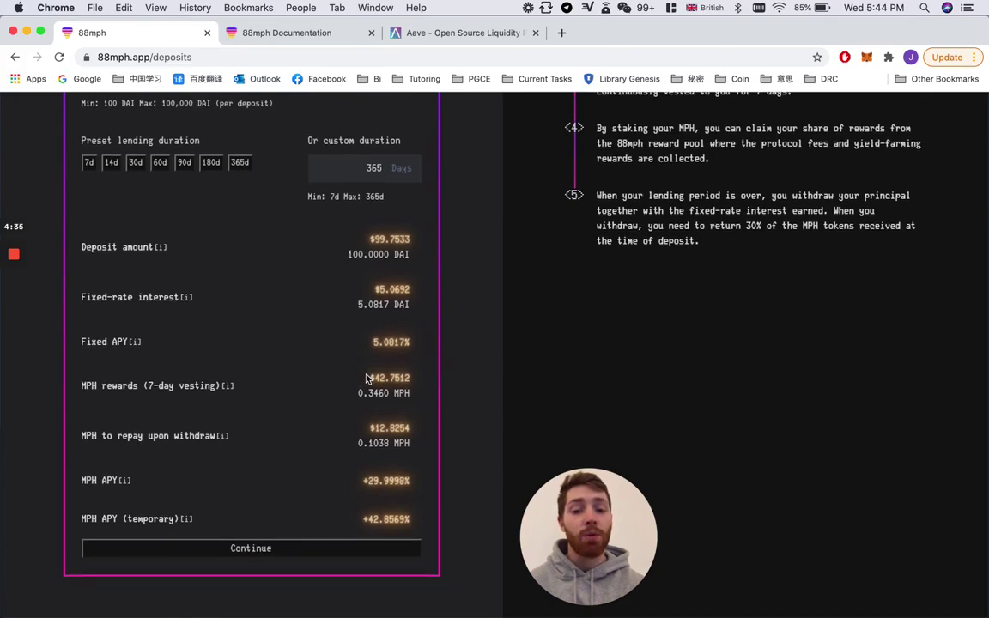
click(413, 389)
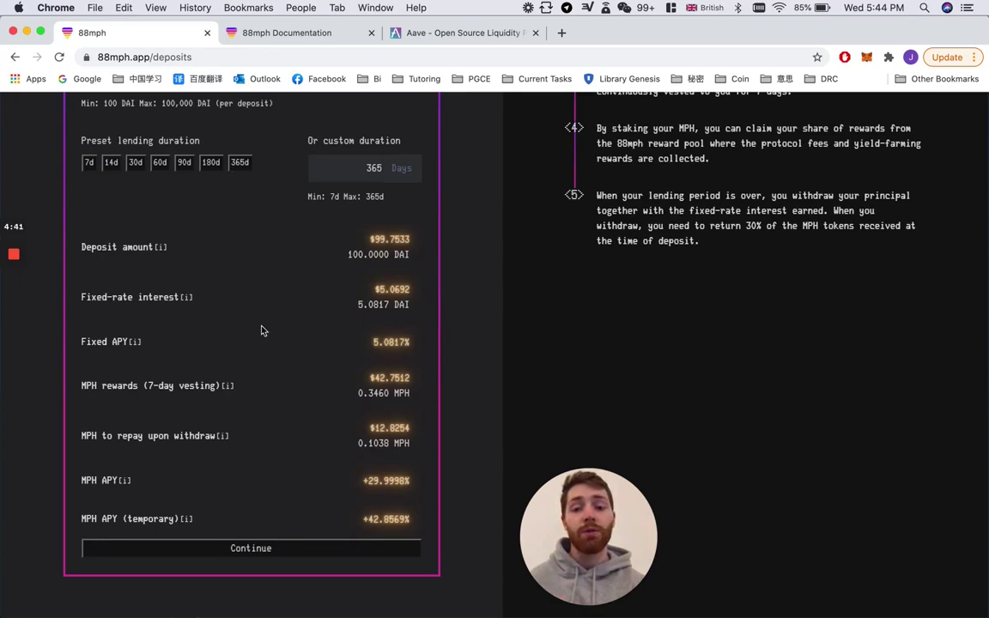
drag(81, 436, 214, 436)
click(215, 459)
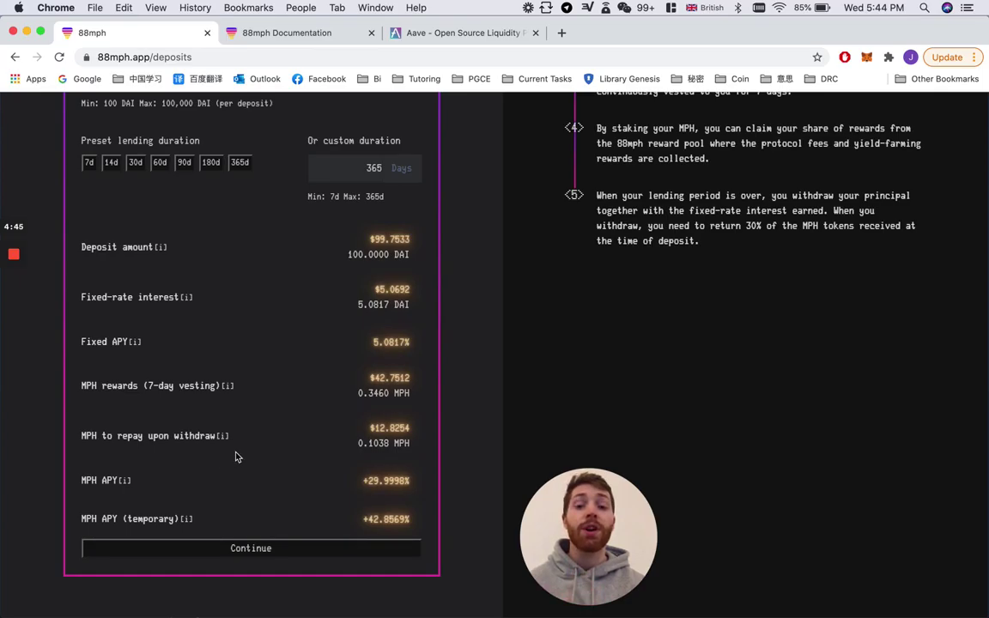
mouse_move(225, 438)
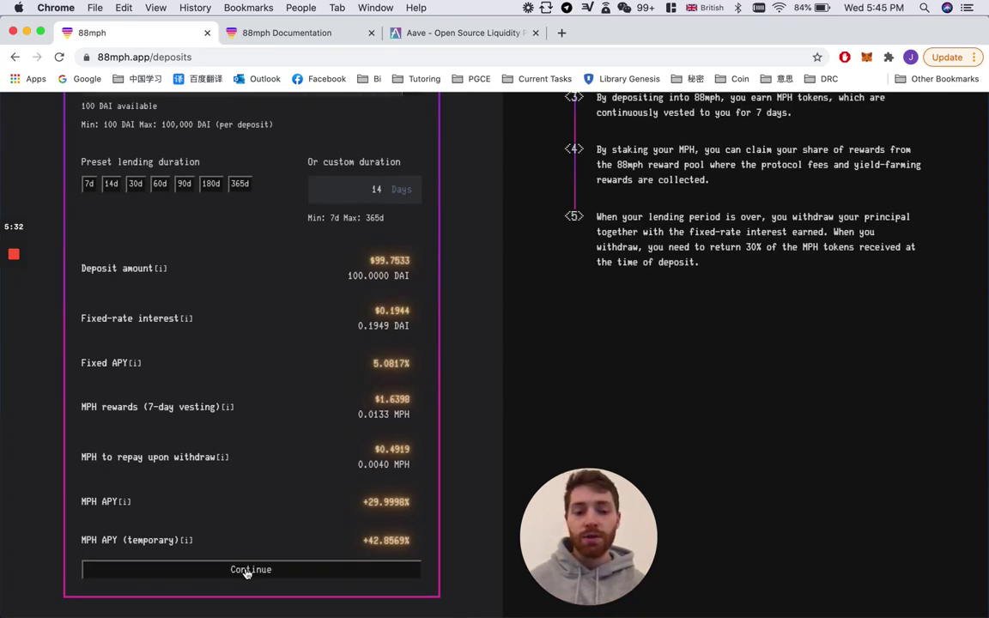
Step: Continue with the 14-day deposit, approving 88mph.app's permission to spend DAI in MetaMask, and return to the pool overview
click(247, 570)
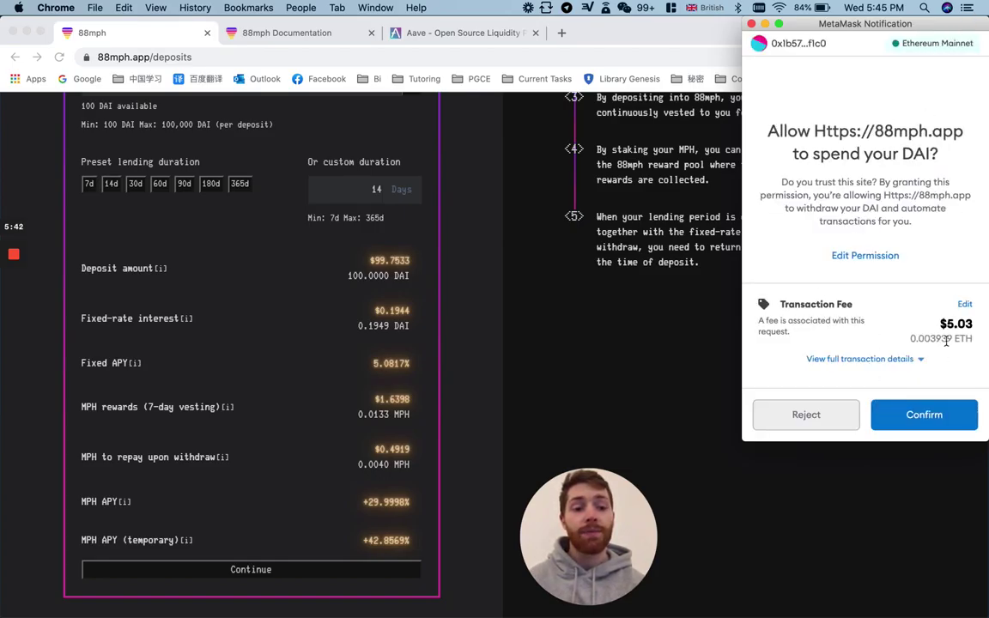
click(902, 415)
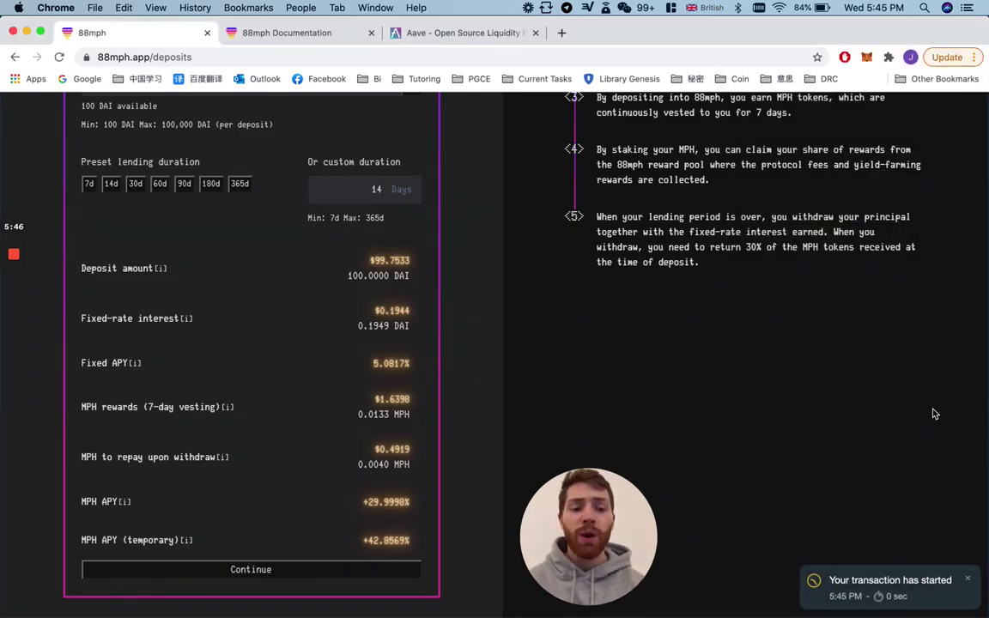
scroll(450, 365, up, 5)
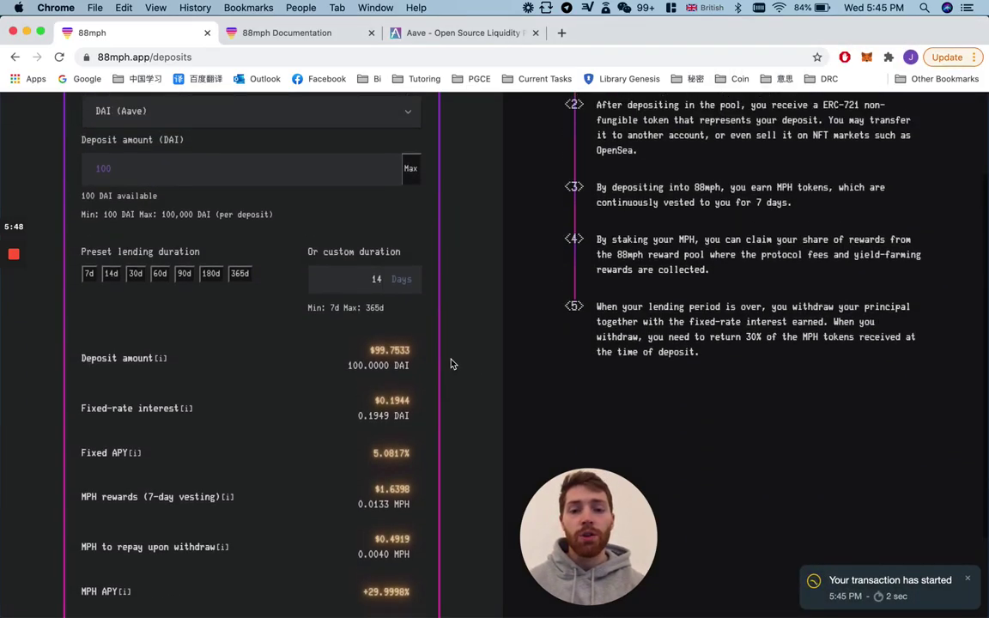
scroll(450, 364, up, 1)
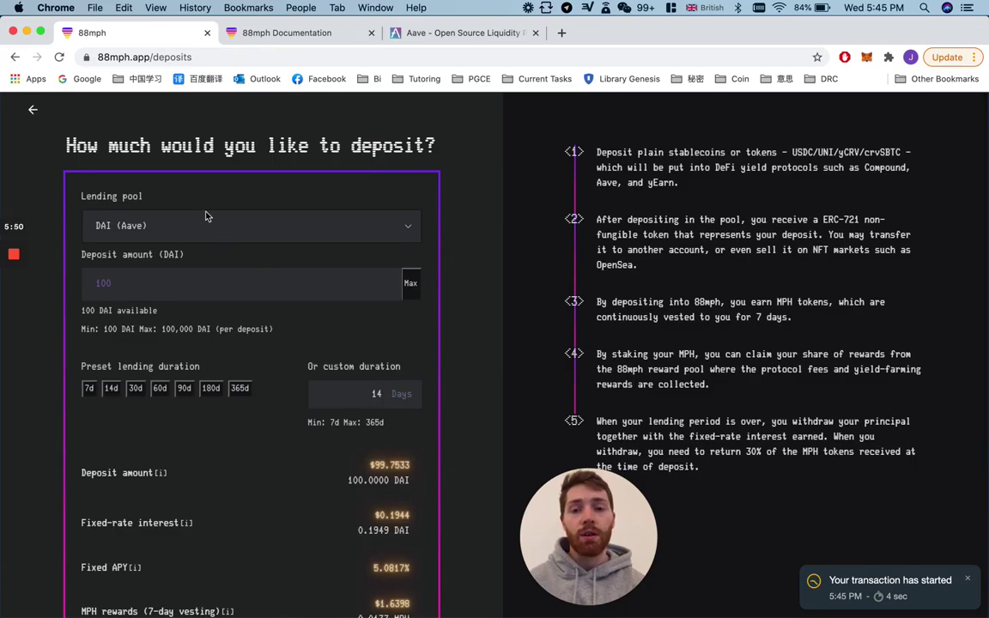
click(38, 121)
scroll(327, 361, down, 1)
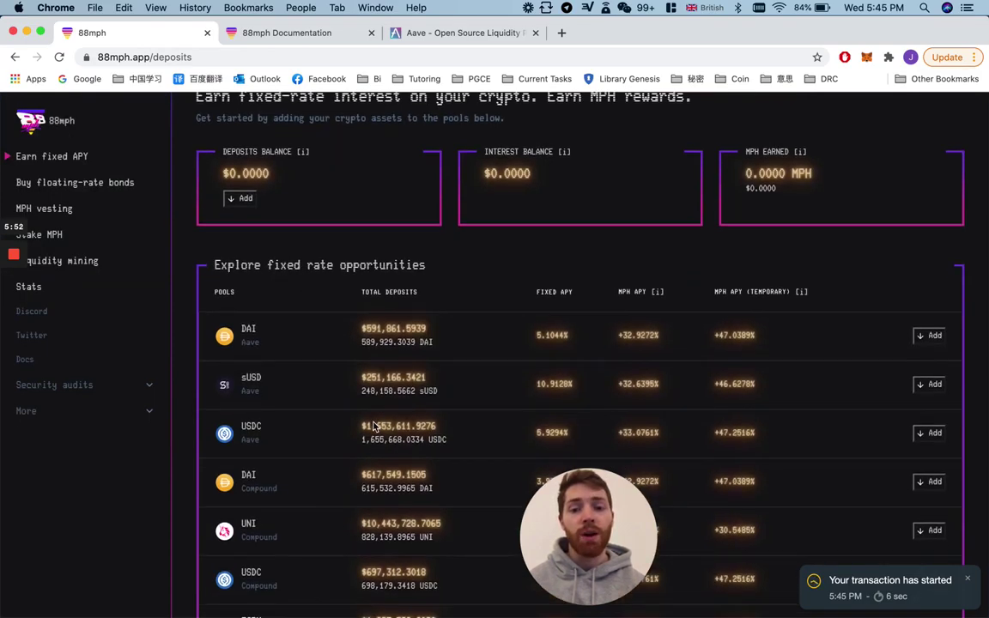
Step: Open the documentation page How 88mph works and return to the pool overview to examine the DAI (Aave) pool's total deposits
click(263, 36)
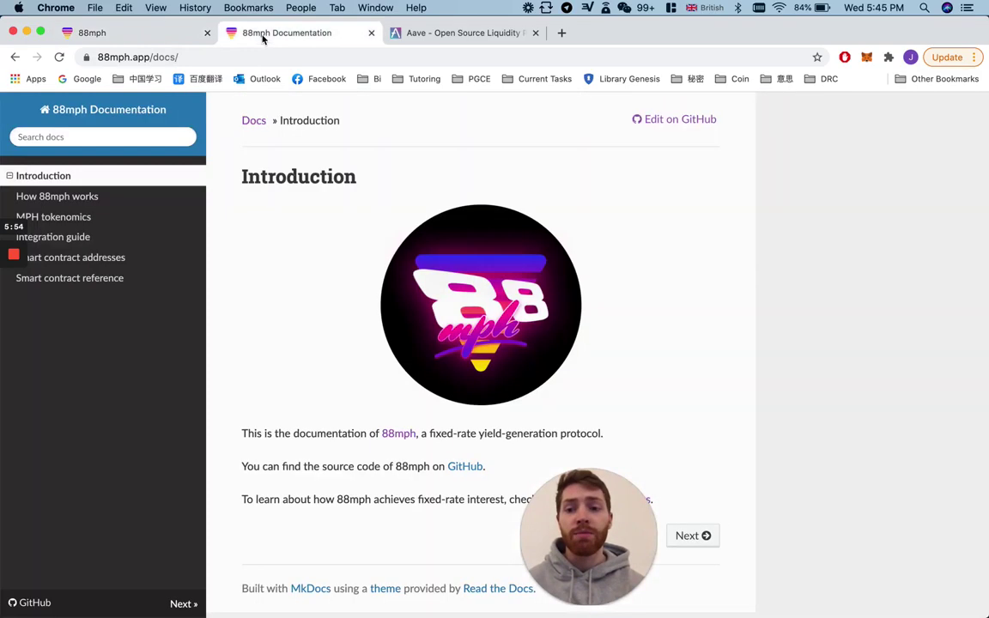
click(99, 203)
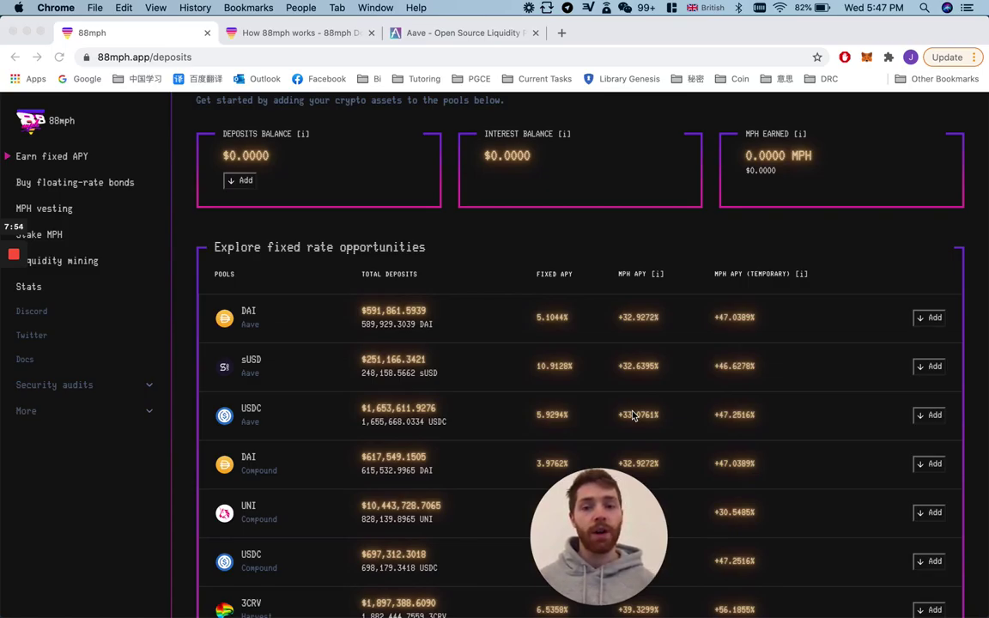
click(249, 326)
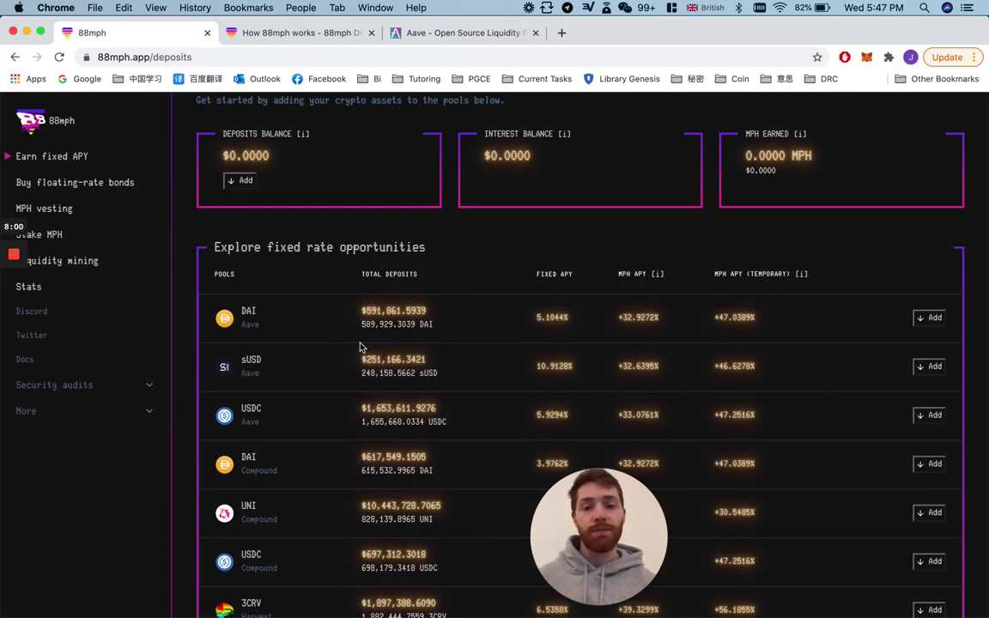
drag(361, 310, 427, 314)
click(435, 329)
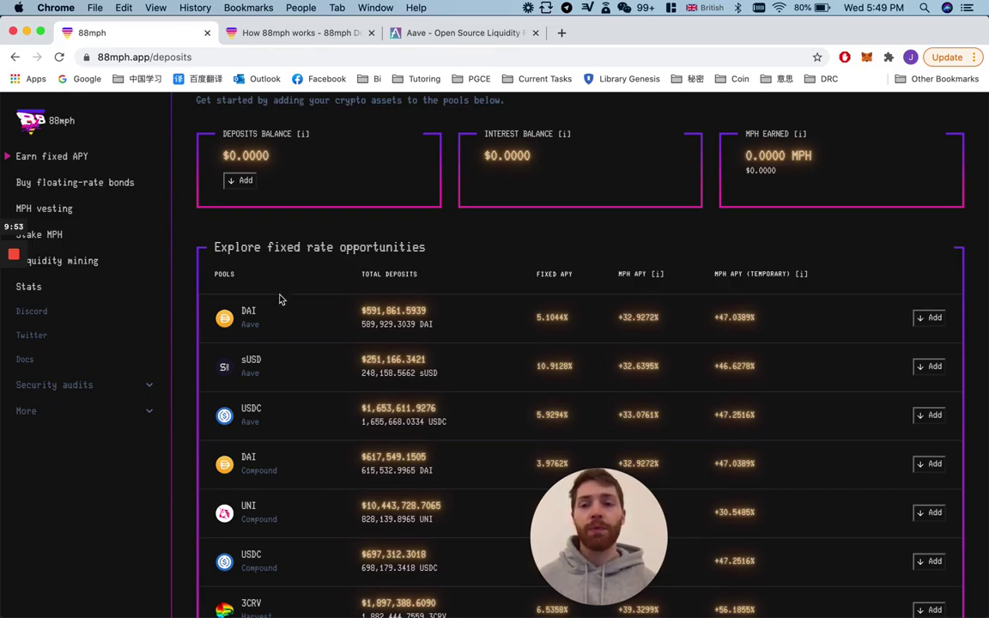
Step: Read the How 88mph works documentation on how pooling helps and on floating-rate bonds
click(254, 34)
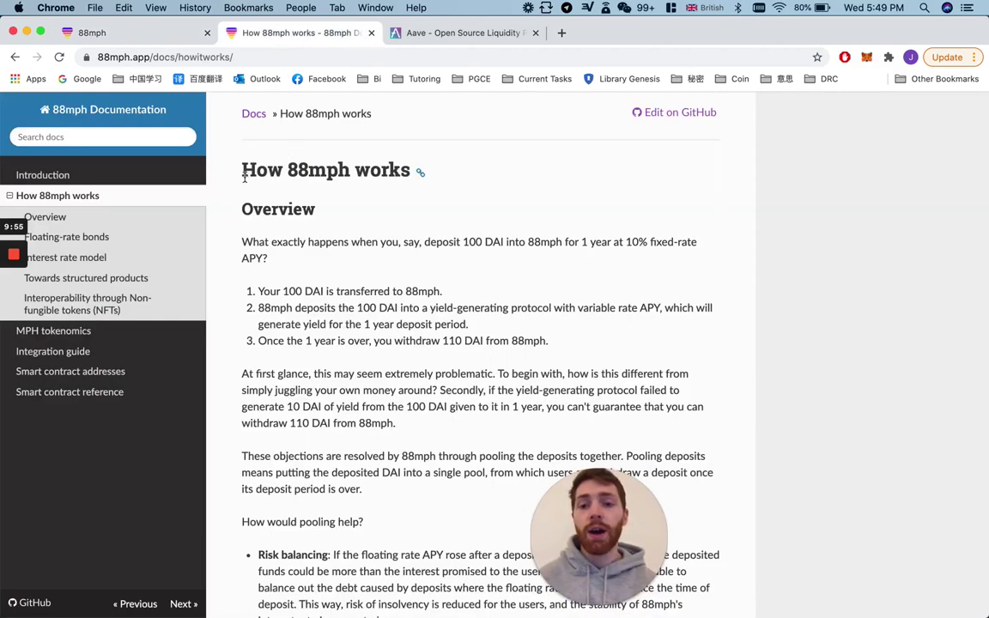
scroll(421, 172, down, 5)
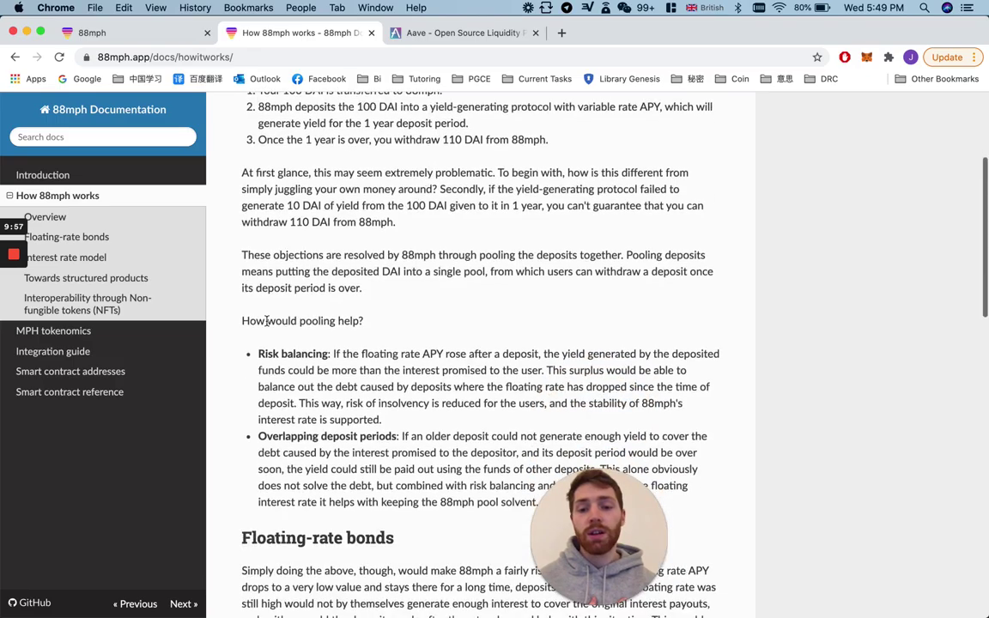
drag(241, 323, 365, 333)
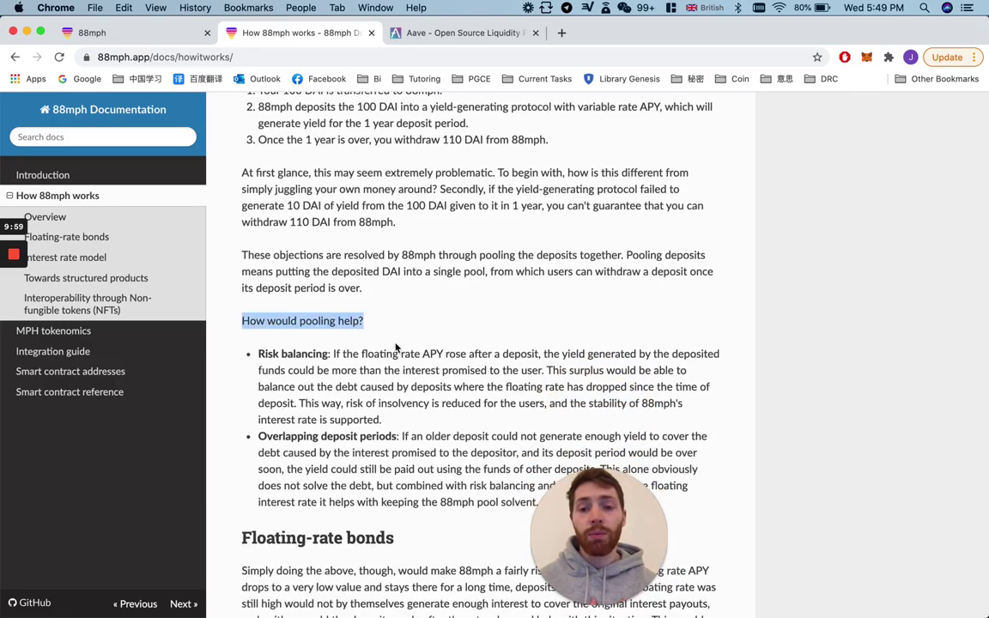
click(364, 302)
scroll(364, 171, down, 5)
scroll(364, 215, down, 2)
scroll(365, 225, down, 2)
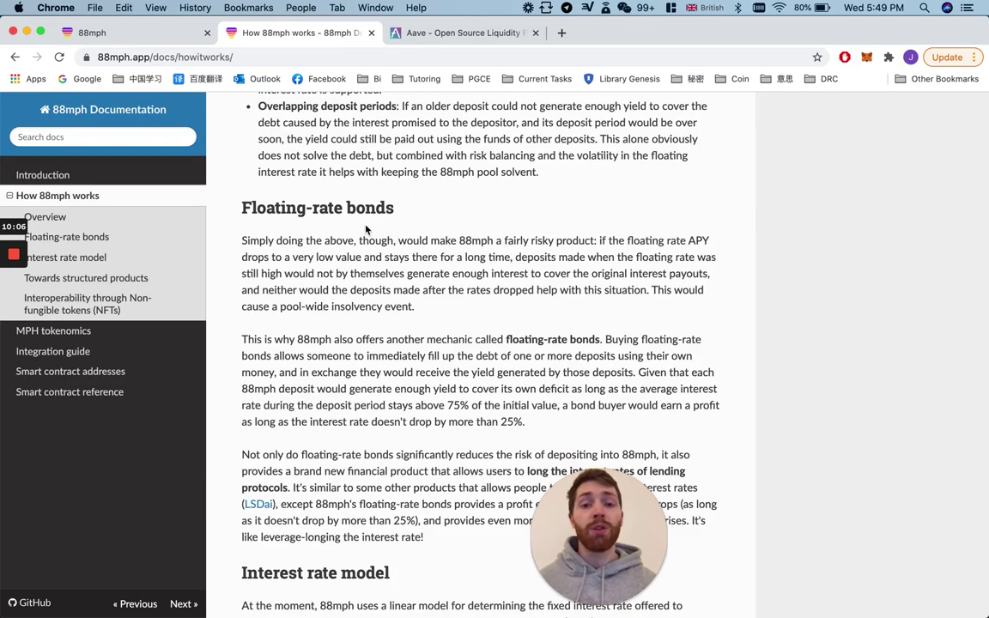
Step: Switch back to the 88mph app and examine the active bonds and purchase options on the floating-rate bonds page
click(101, 33)
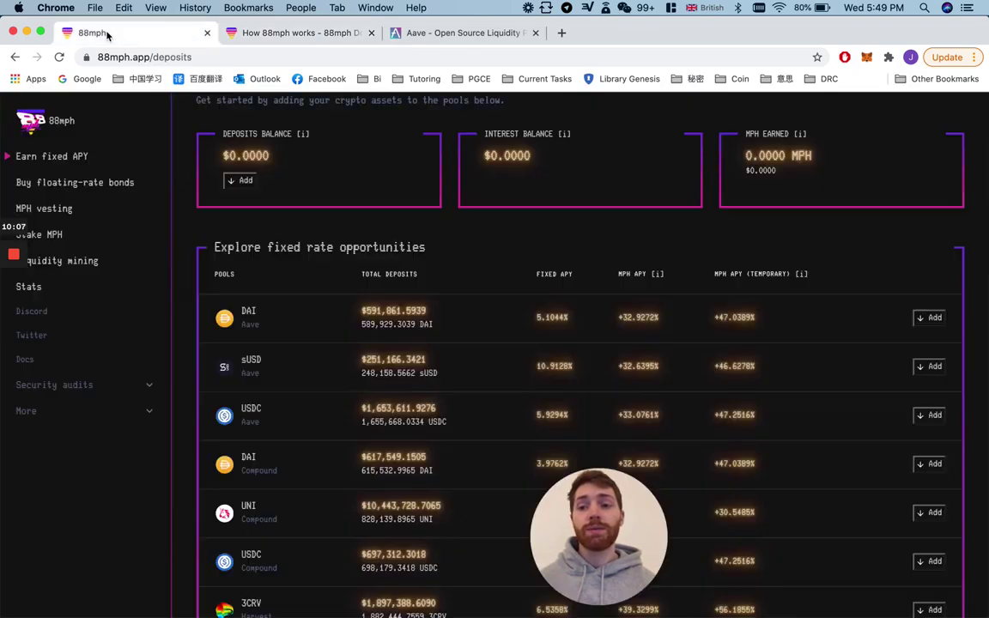
click(60, 184)
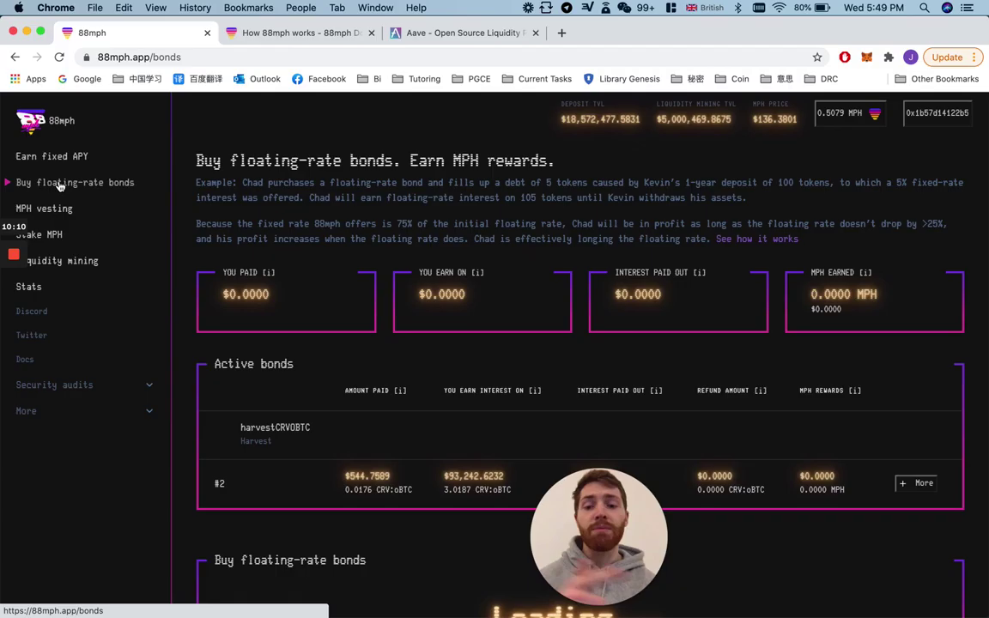
scroll(314, 345, down, 2)
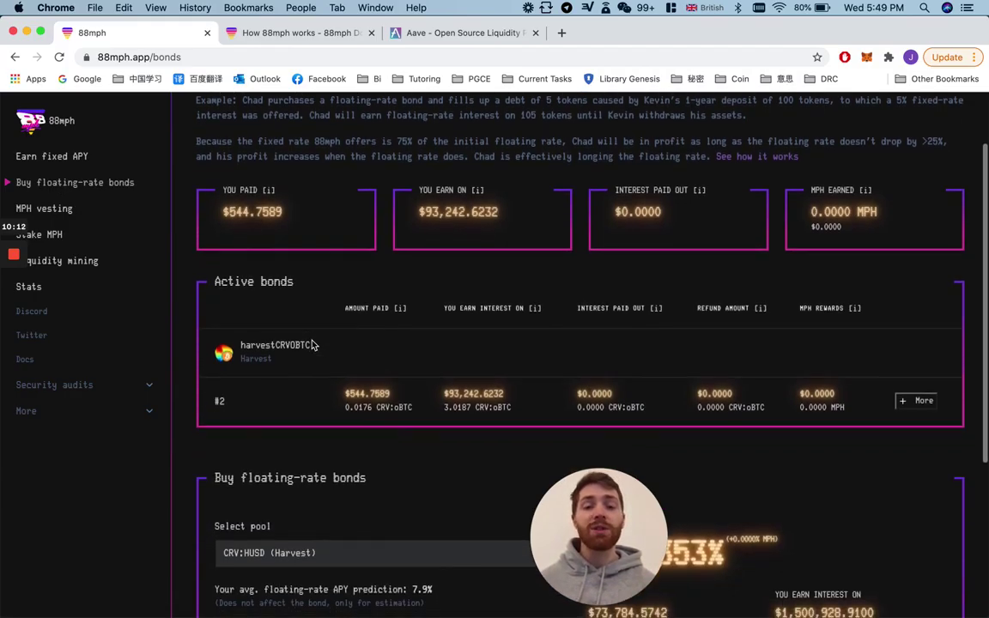
scroll(314, 344, down, 1)
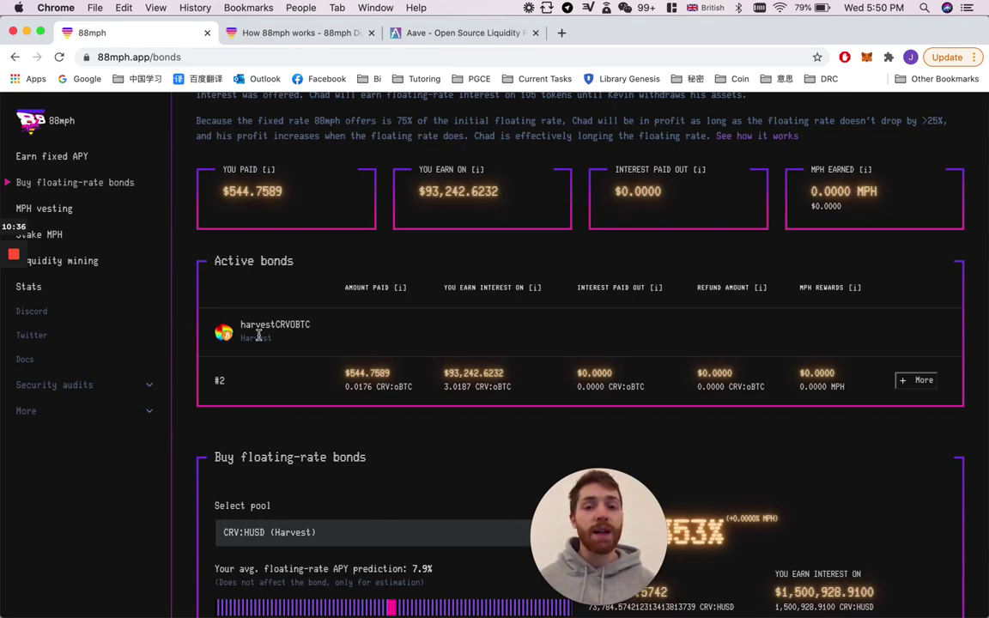
click(67, 157)
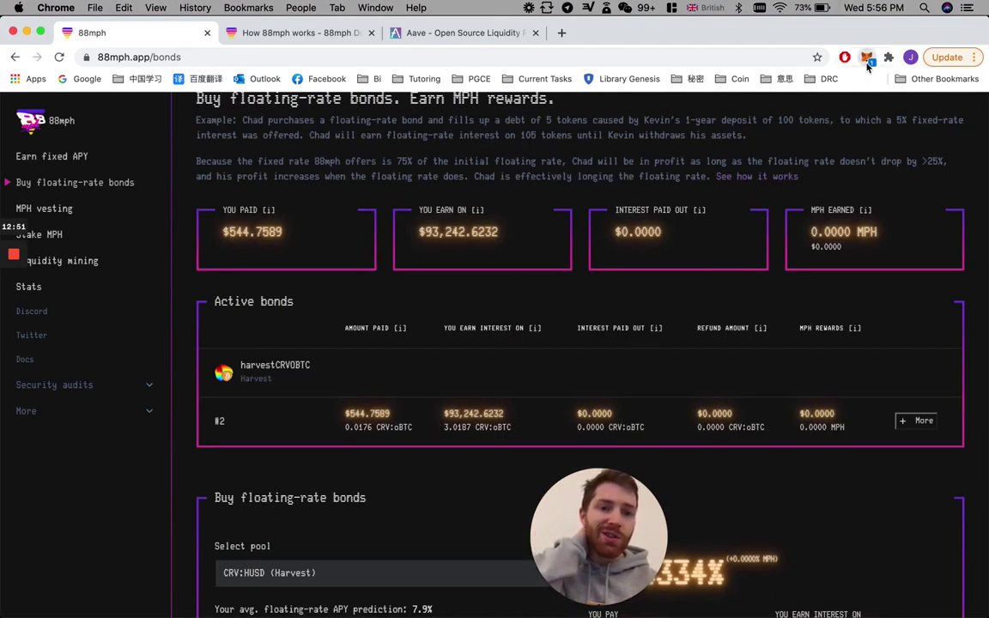
Step: Review the pending deposit transaction and its gas fee in MetaMask, confirm it and close the wallet
click(867, 57)
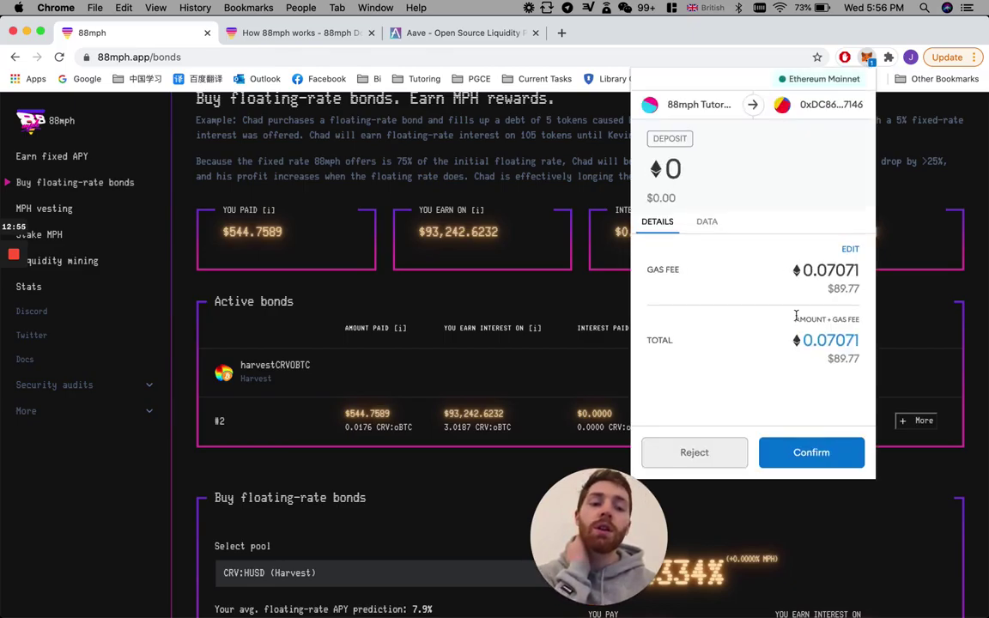
click(808, 453)
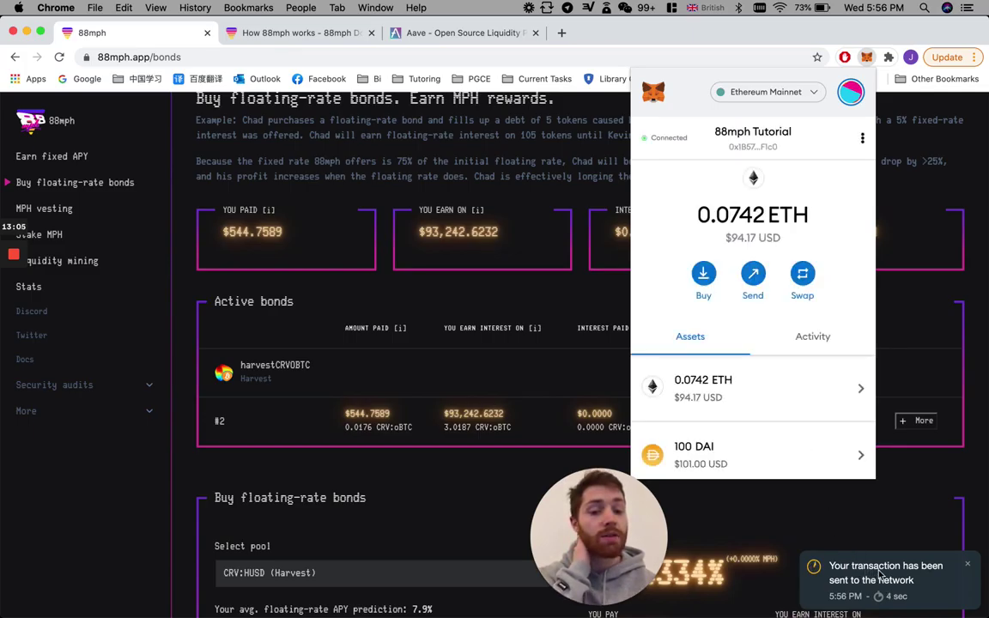
click(487, 303)
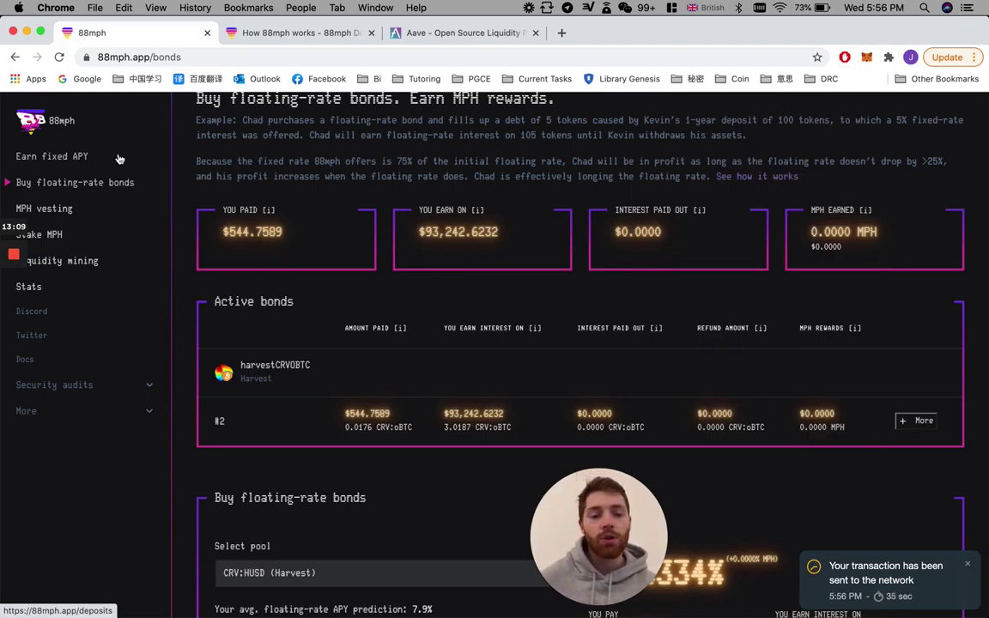
Step: Return to the fixed-rate pool overview and examine the DAI (Aave) pool's fixed APY, MPH APY and temporary MPH APY
click(118, 159)
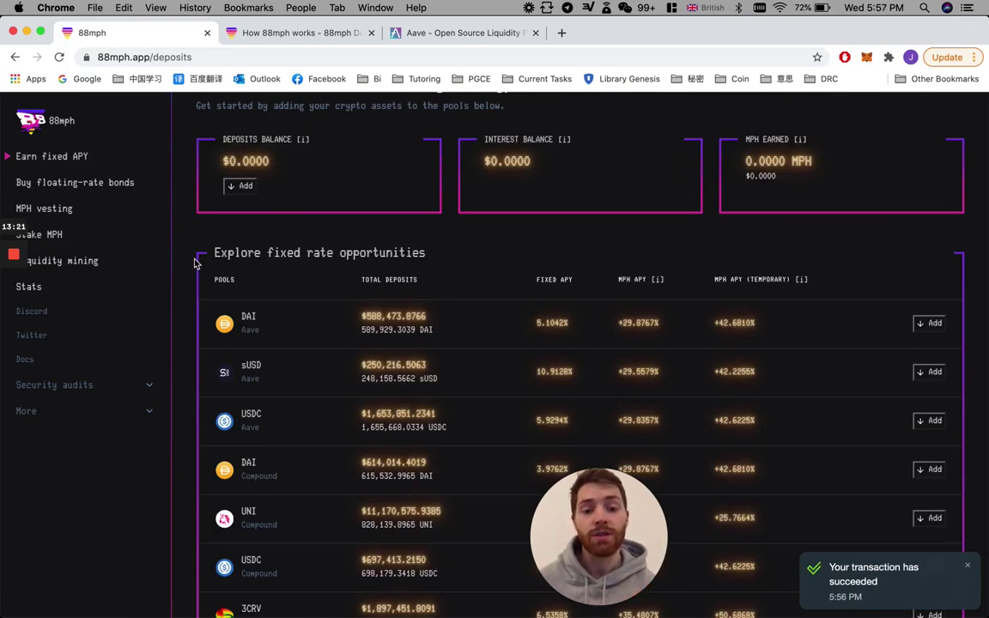
double_click(249, 316)
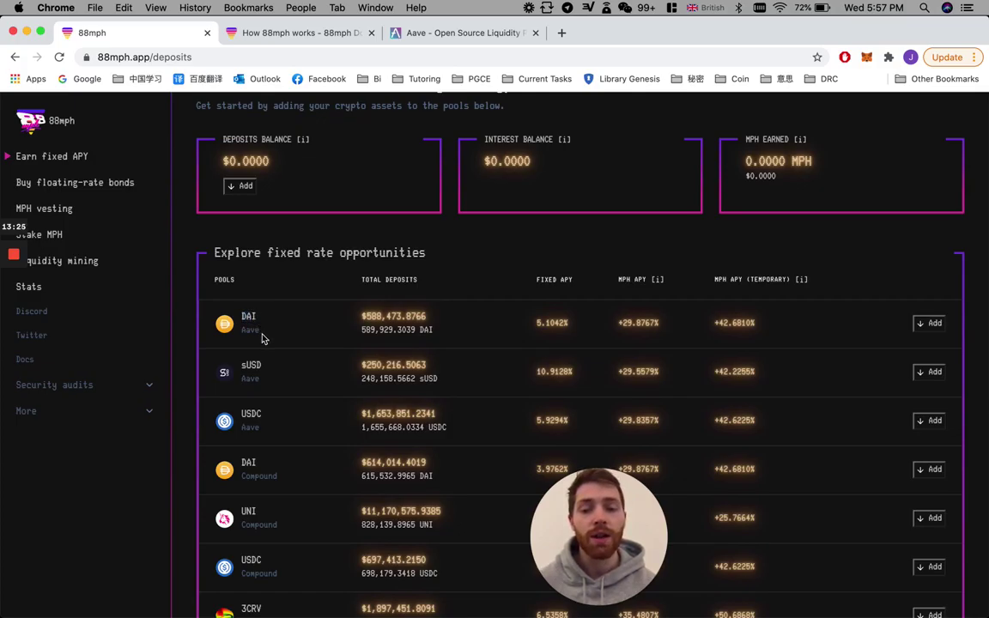
drag(263, 336, 243, 334)
click(244, 335)
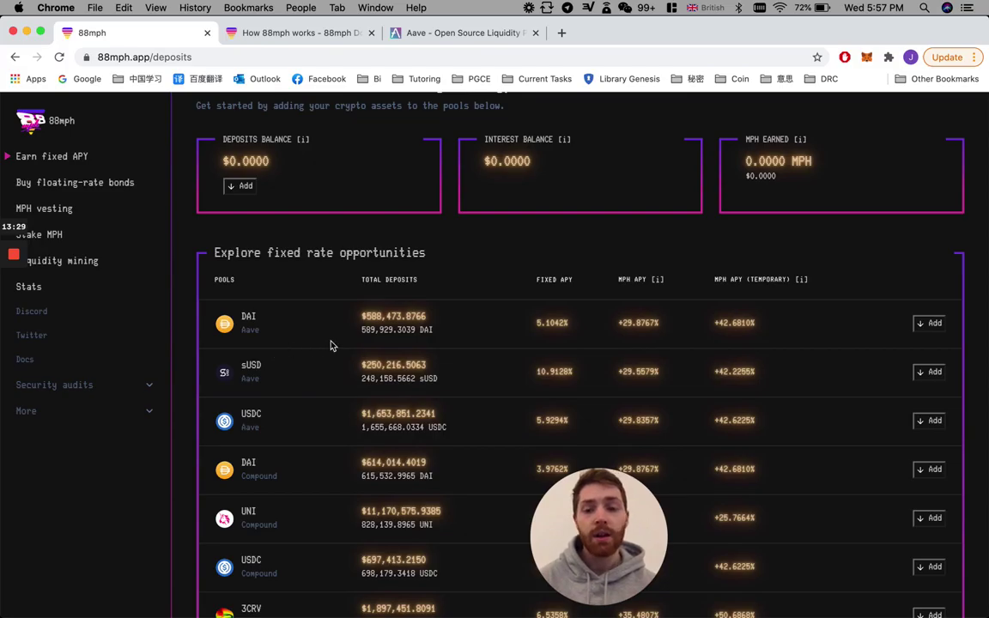
drag(535, 281, 575, 289)
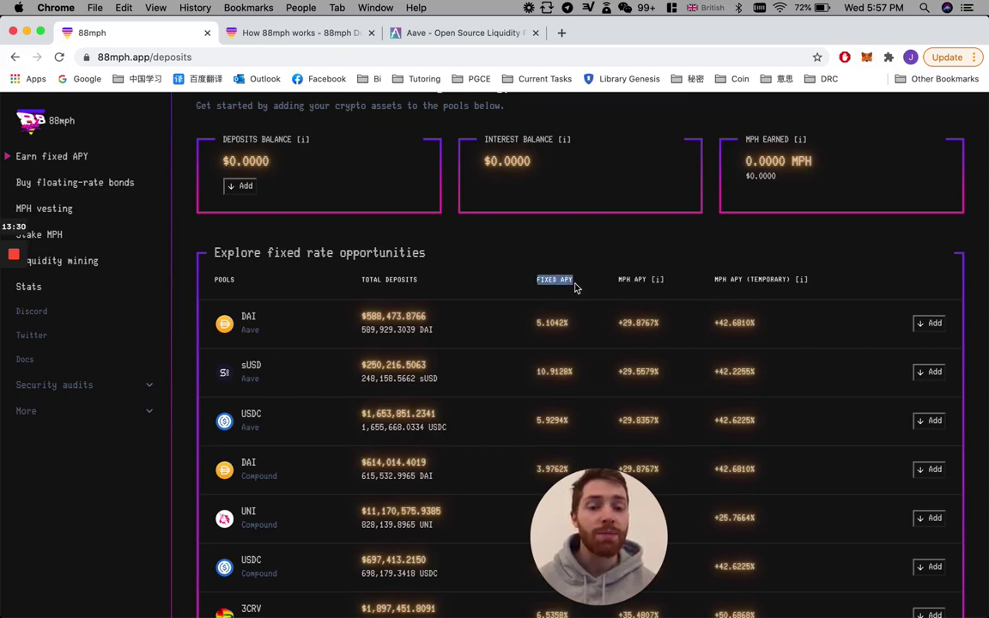
click(577, 331)
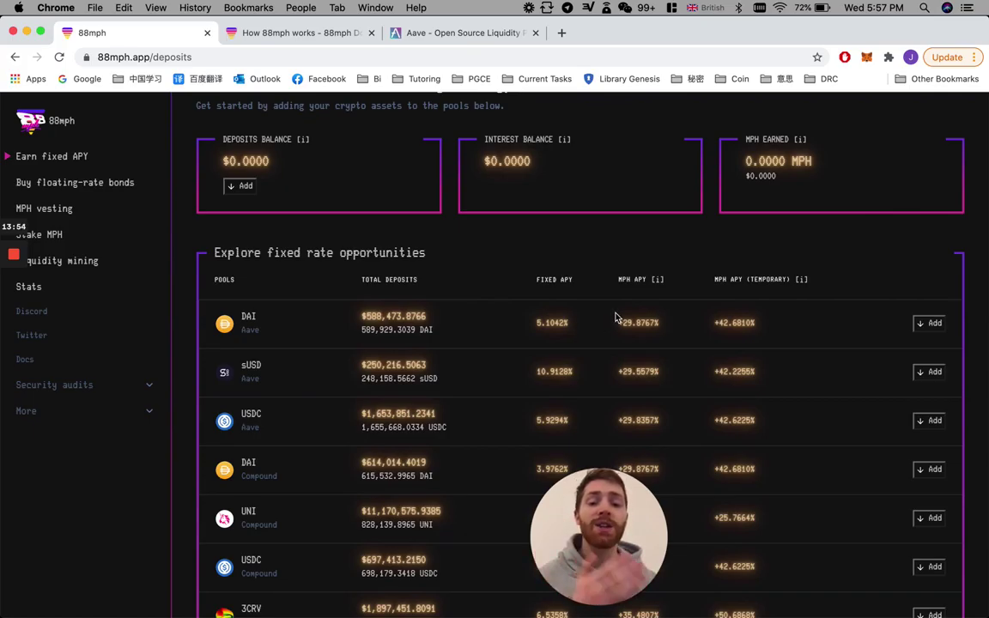
drag(617, 323, 667, 331)
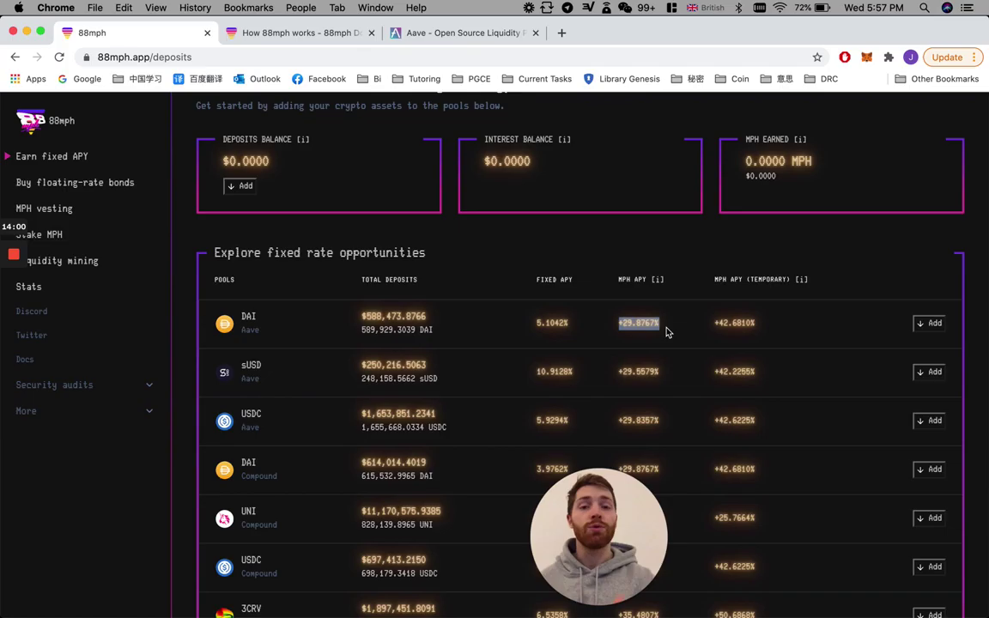
click(718, 323)
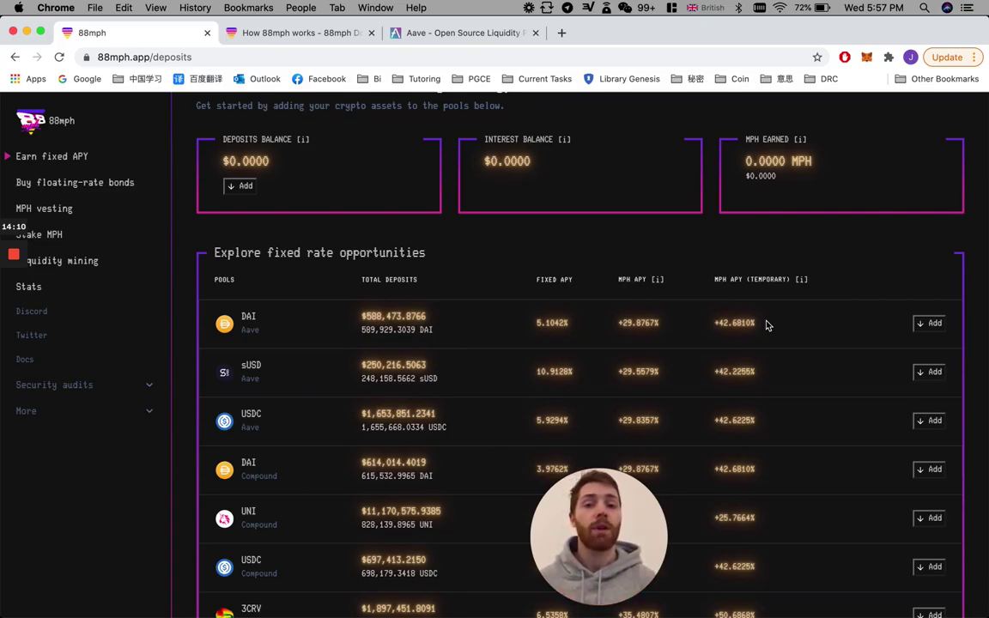
Step: Examine the DAI (Aave) deposit form's durations, fixed-rate interest, MPH rewards and MPH repayment fields, and return to the pool overview
click(929, 324)
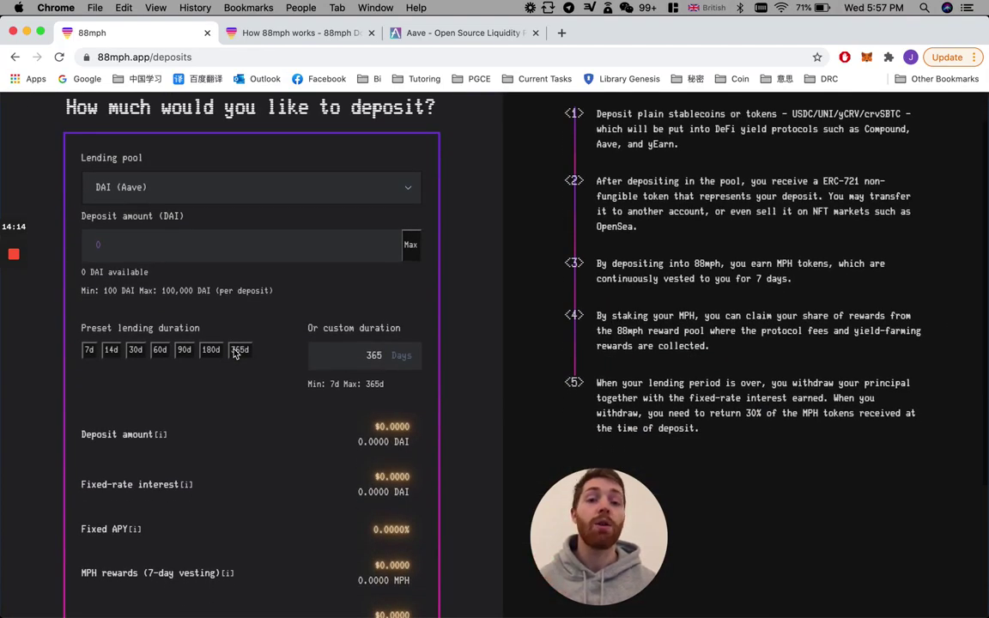
scroll(234, 354, down, 2)
scroll(235, 352, down, 2)
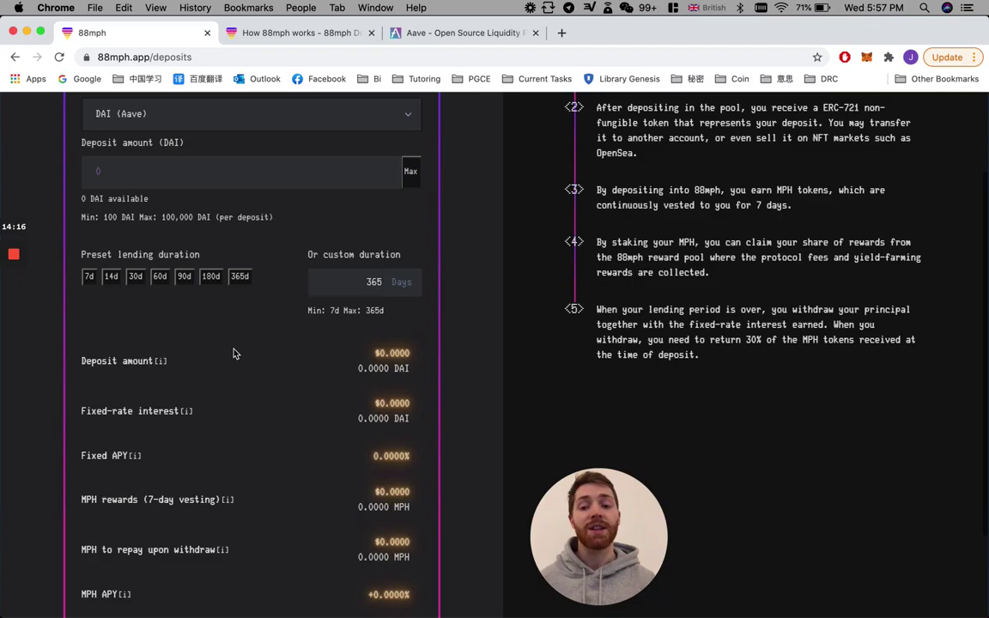
drag(109, 421, 125, 423)
scroll(199, 434, down, 2)
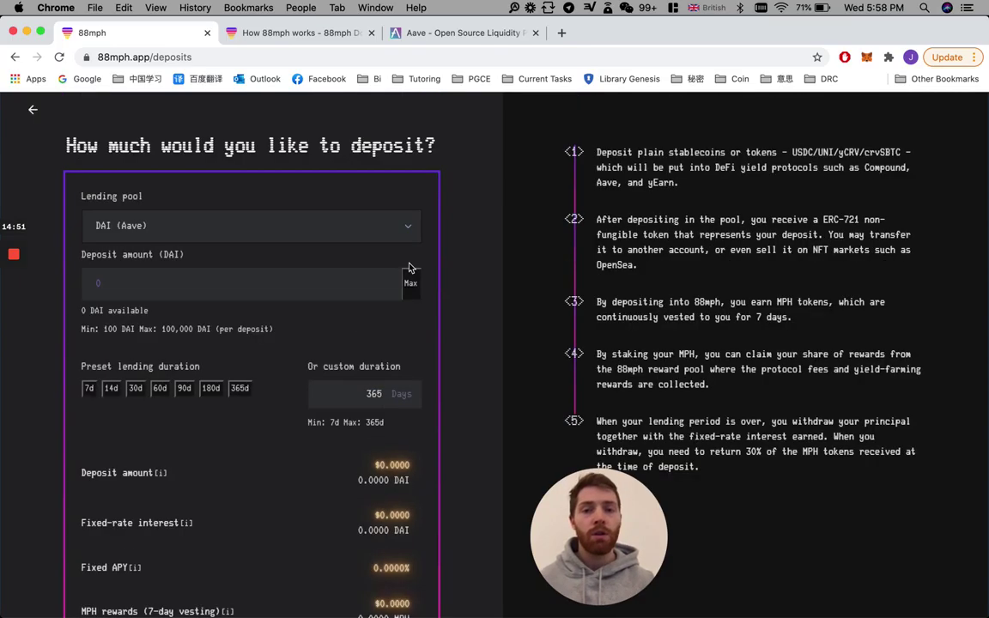
click(33, 109)
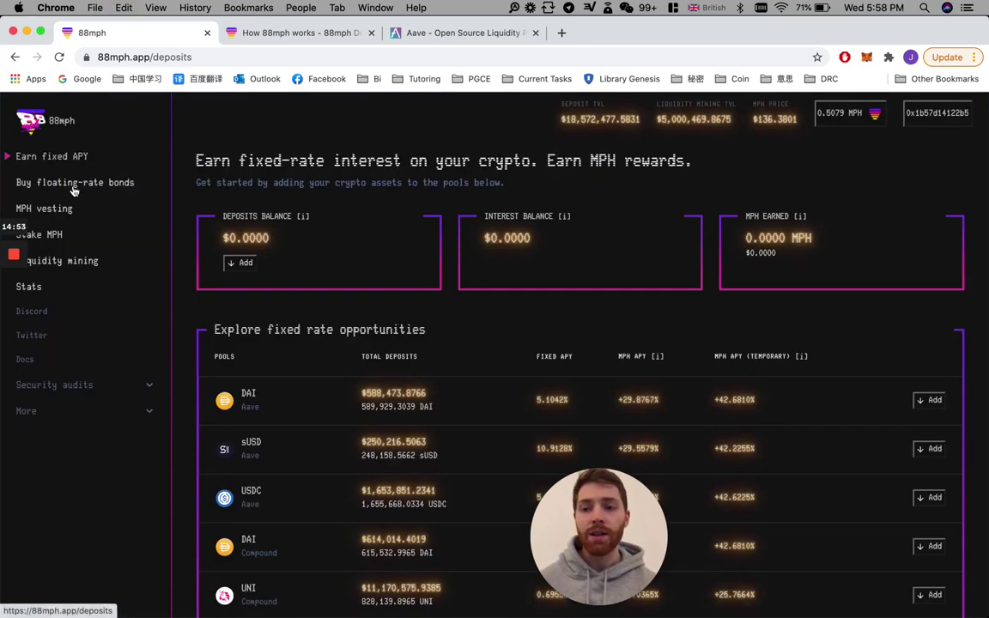
Step: Open the MPH vesting page and examine the unlock status and remaining time of vested reward #0
click(69, 212)
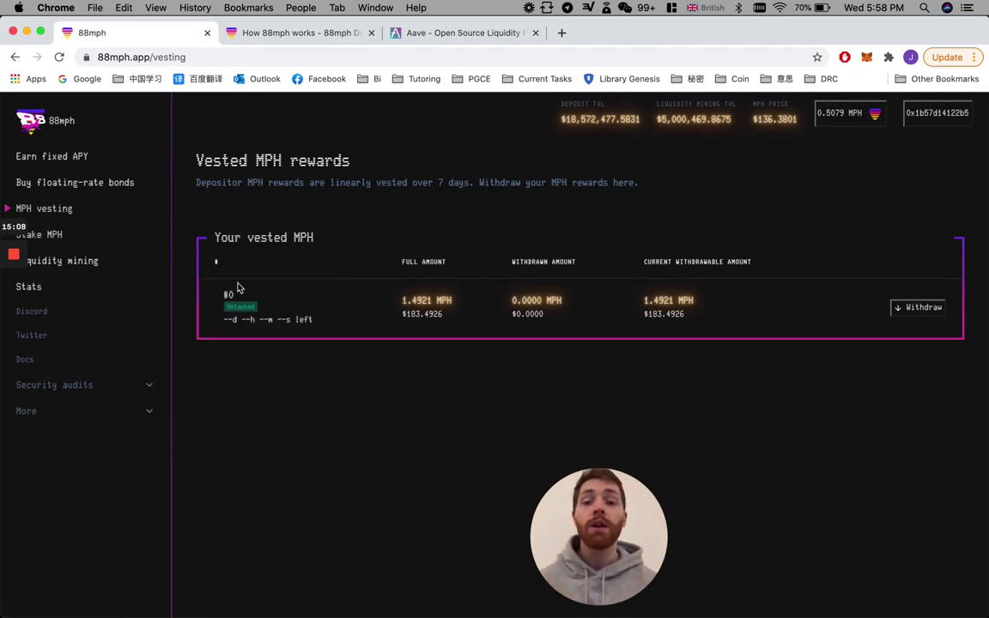
drag(226, 306, 254, 306)
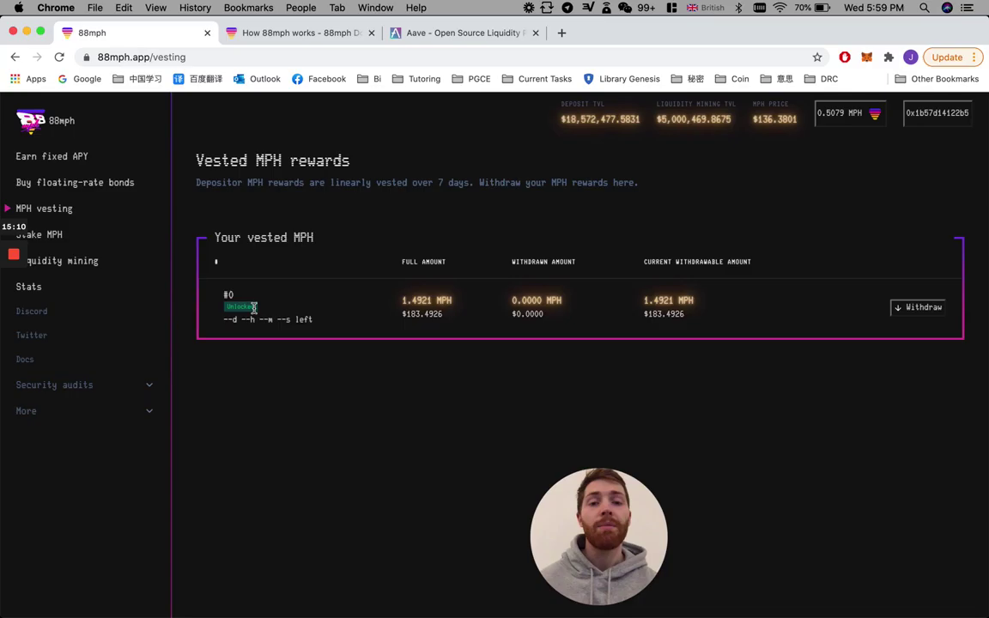
click(258, 311)
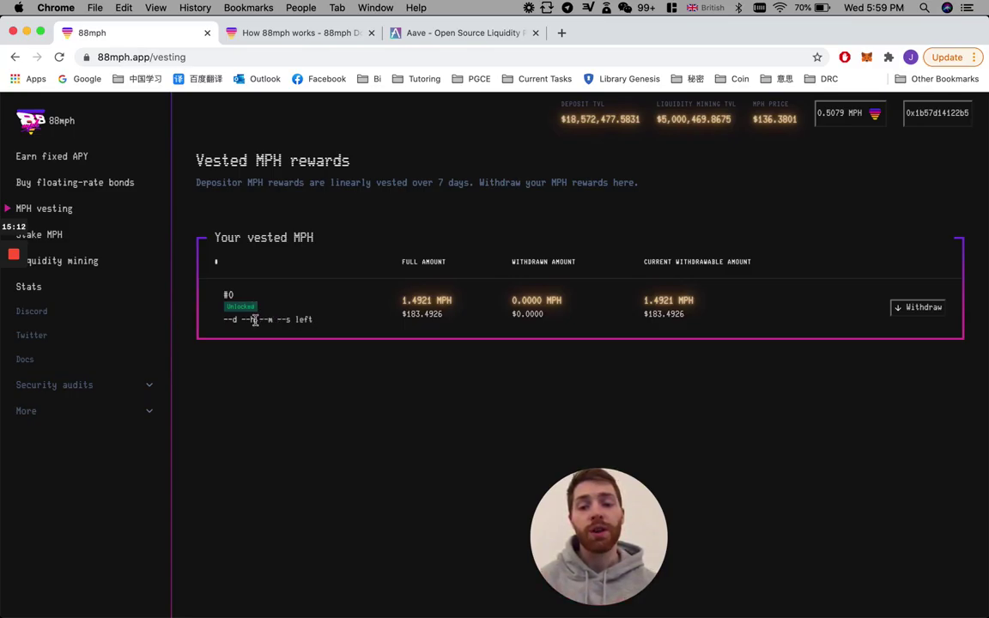
drag(227, 320, 325, 336)
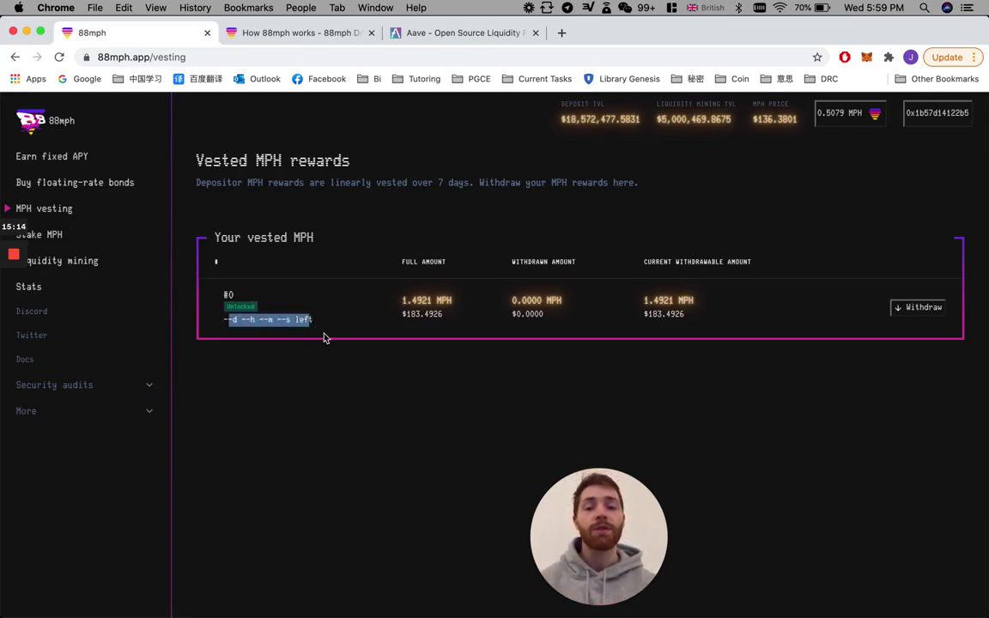
click(325, 335)
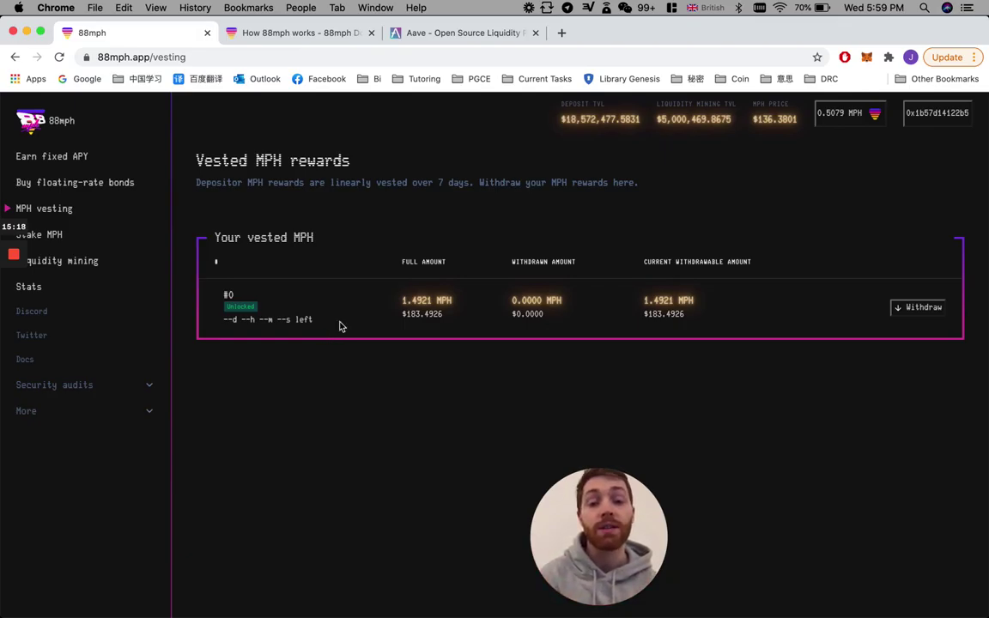
Step: Examine the full, current withdrawable and withdrawn MPH amounts of vested reward #0
drag(405, 300, 459, 302)
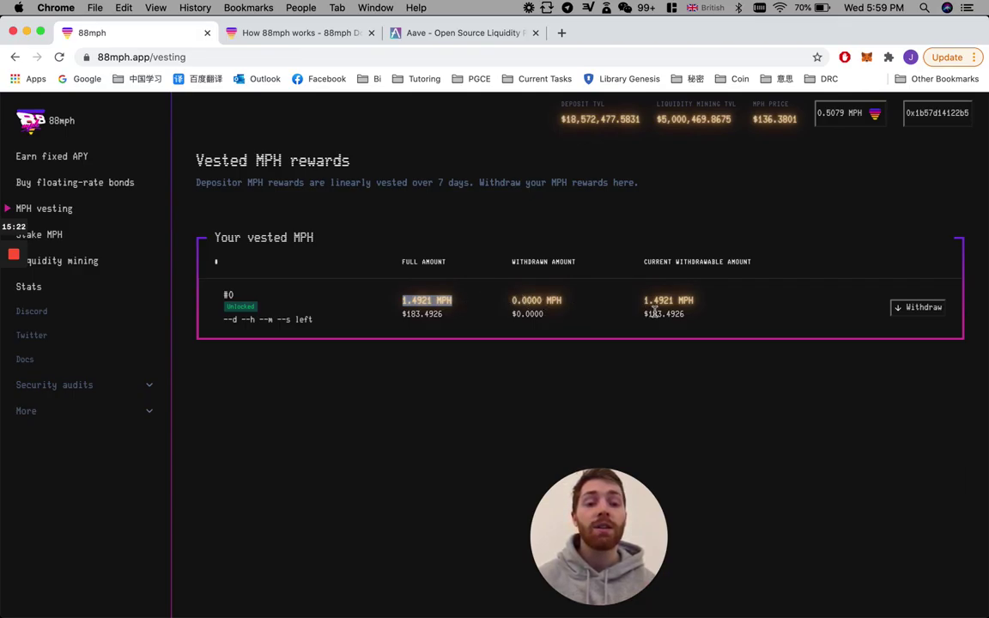
drag(639, 312, 711, 313)
click(711, 314)
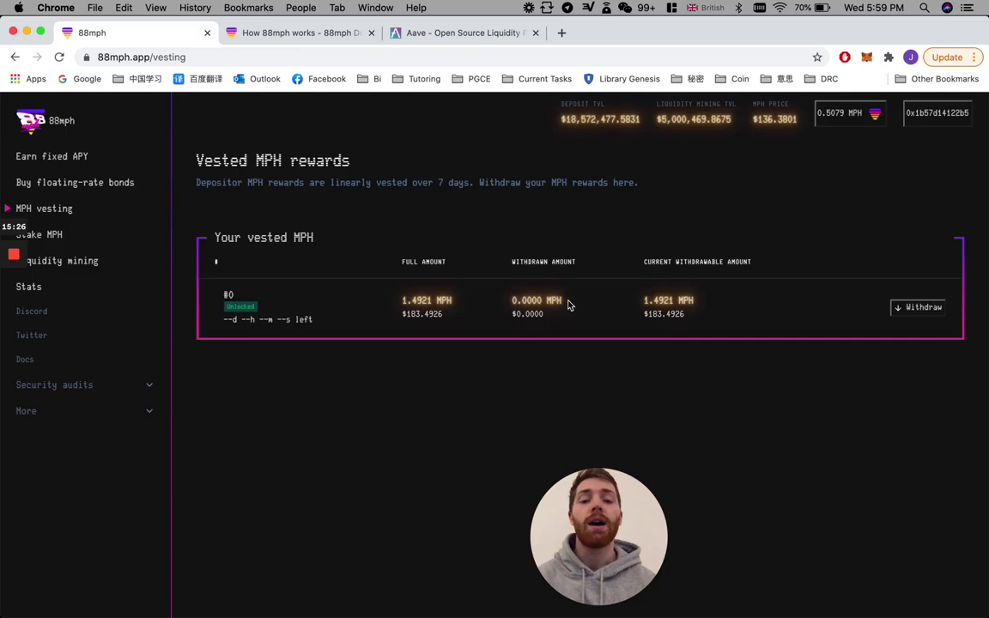
drag(565, 302, 507, 305)
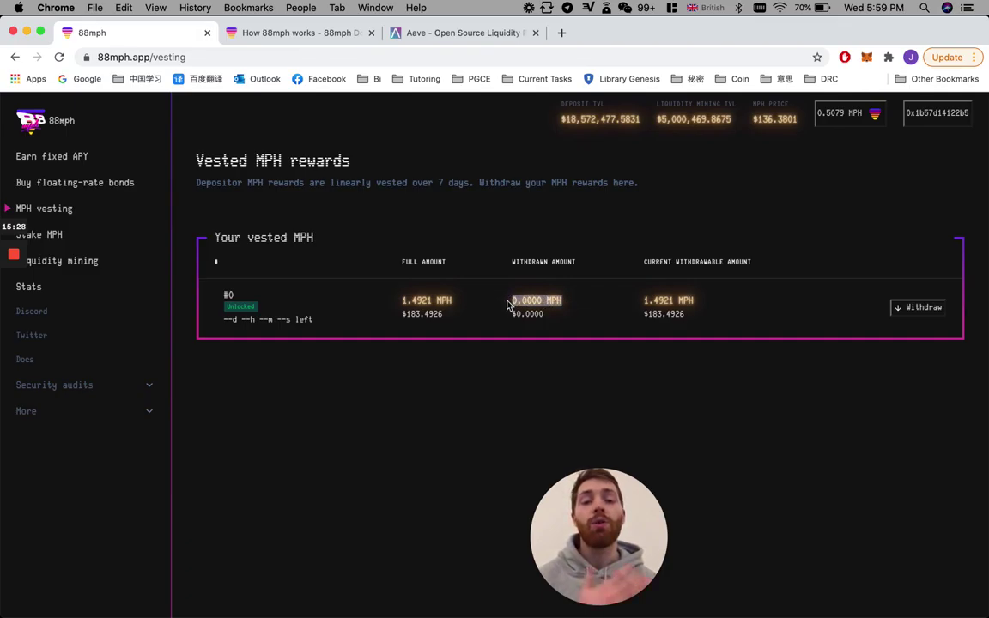